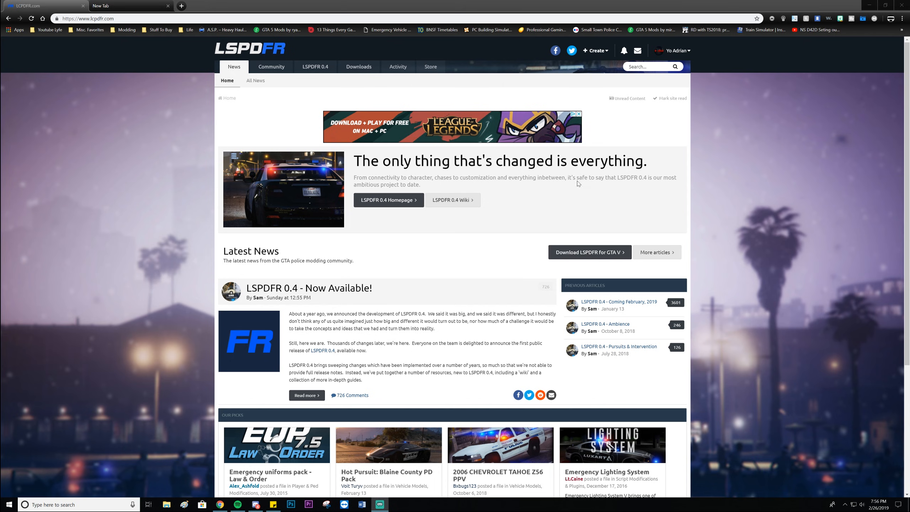
Go to the LSPDFR 0.4 homepage and open the LSPDFR 0.4 download page
click(323, 69)
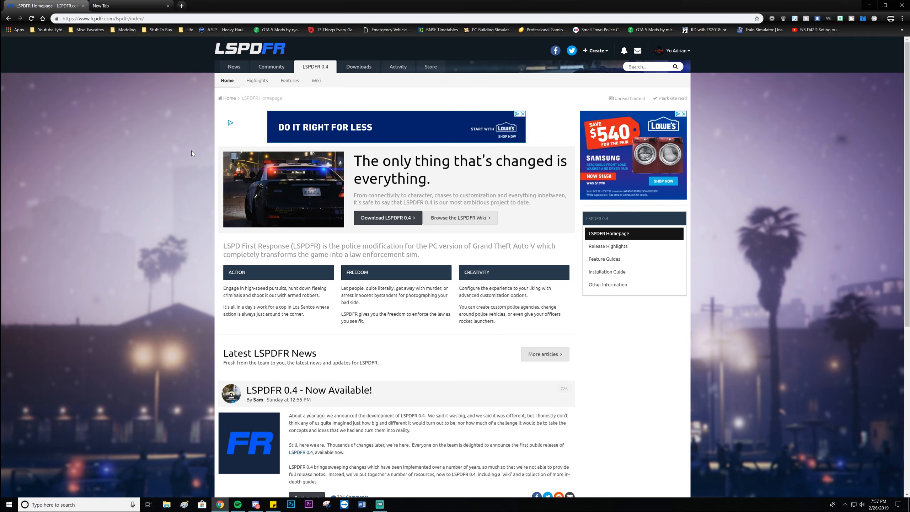
scroll(164, 153, down, 2)
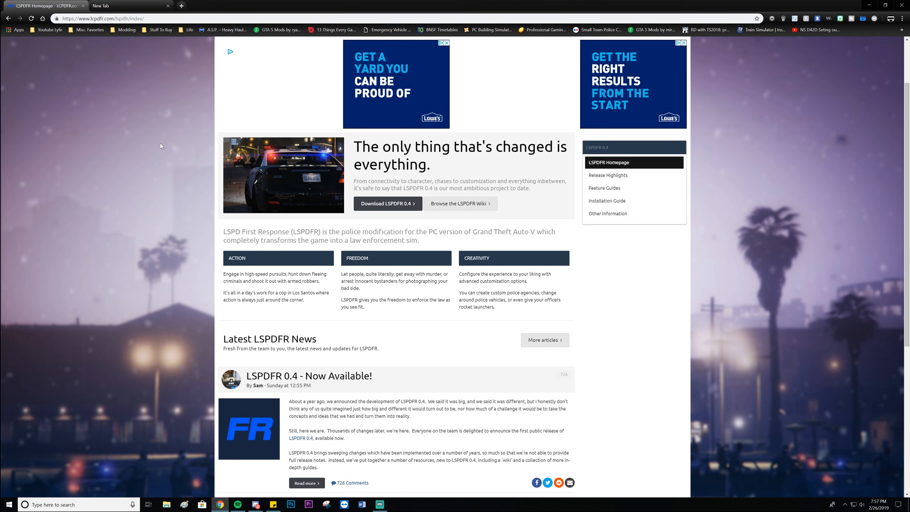
scroll(181, 135, up, 2)
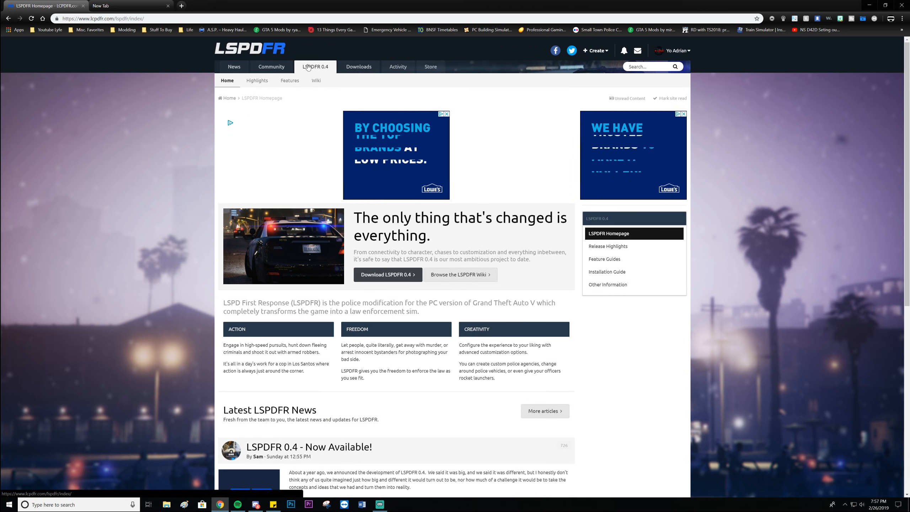
scroll(183, 212, down, 1)
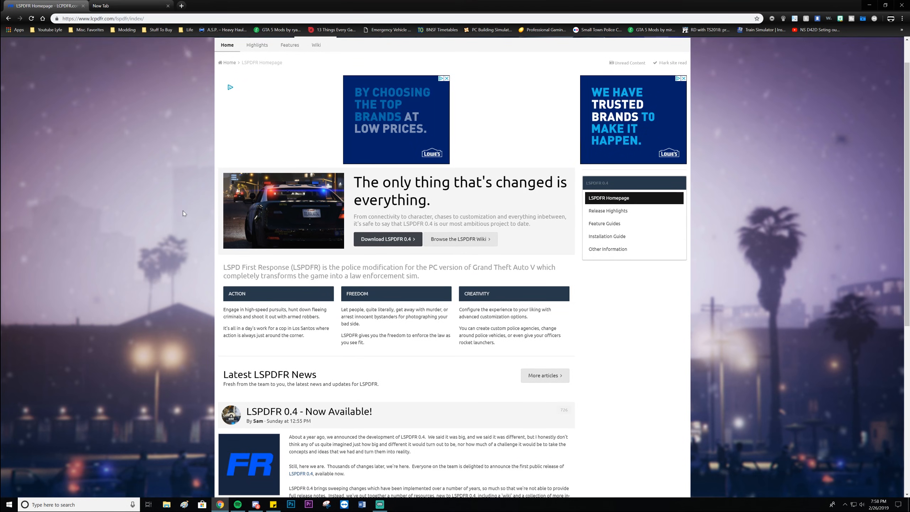
drag(412, 182, 518, 194)
click(520, 198)
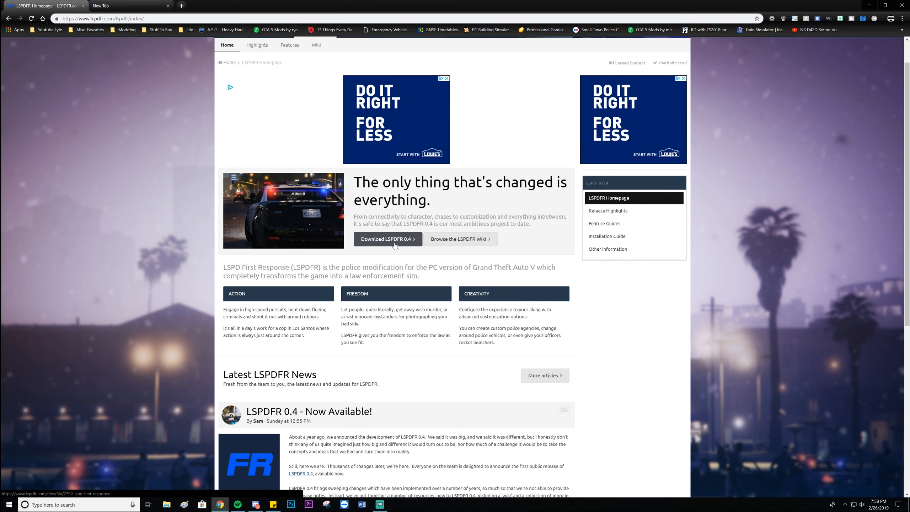
click(393, 245)
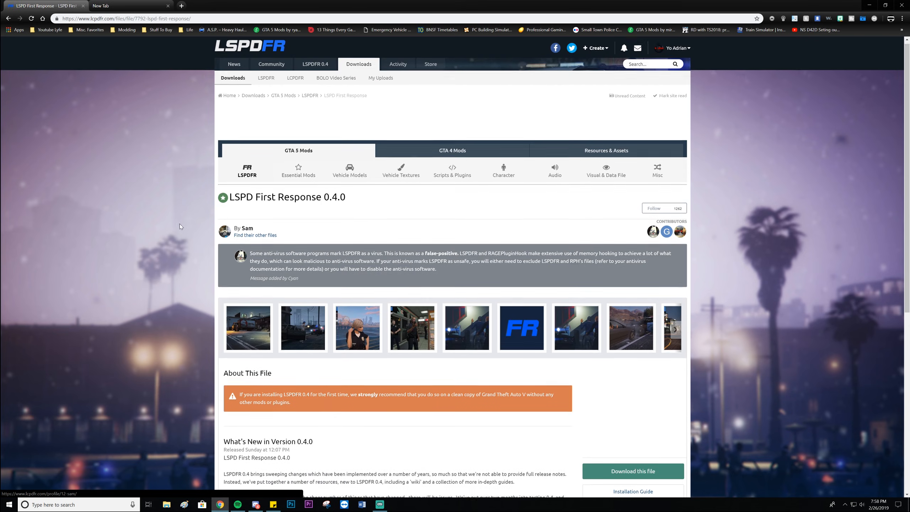
Request the LSPD First Response 0.4.0 download and accept its user agreement
scroll(180, 218, down, 2)
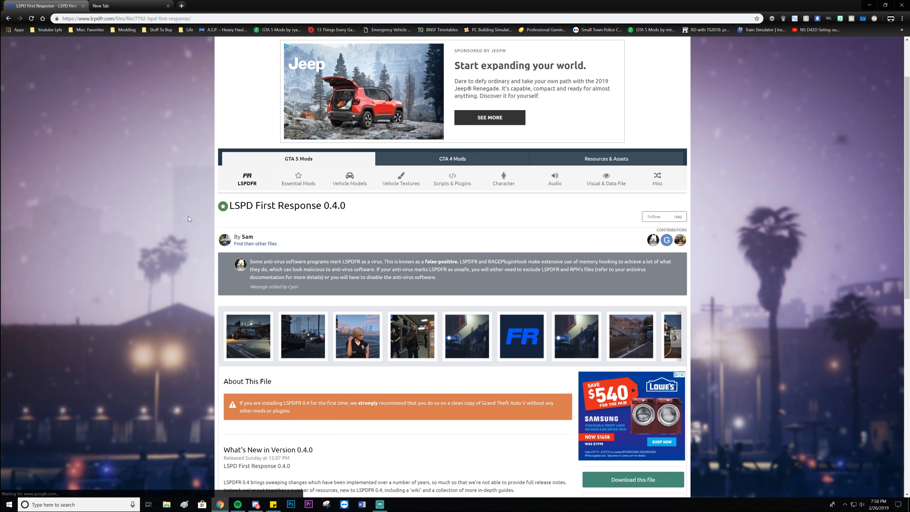
scroll(189, 219, down, 3)
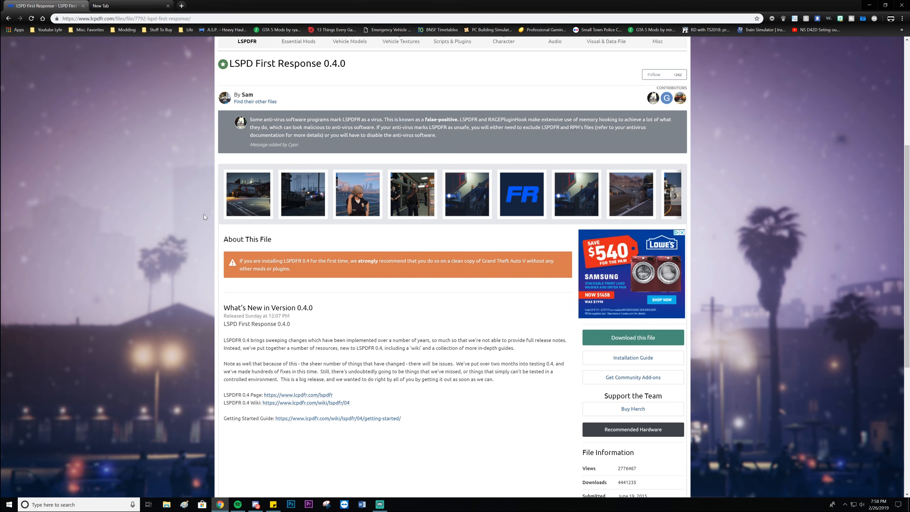
scroll(204, 214, up, 2)
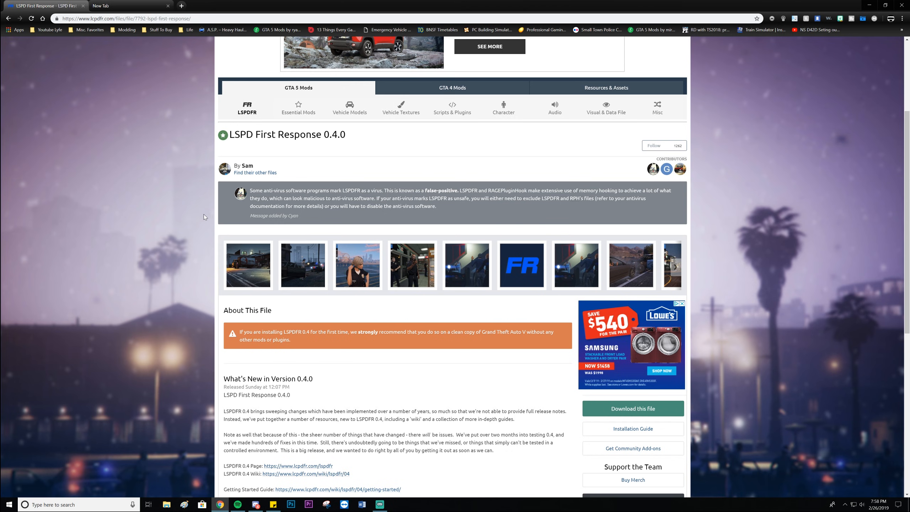
scroll(204, 215, down, 3)
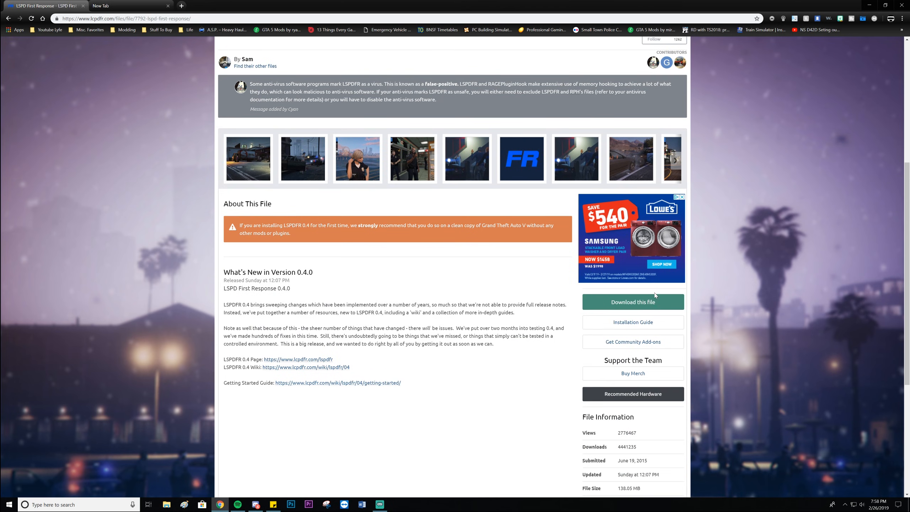
click(633, 302)
scroll(452, 265, down, 4)
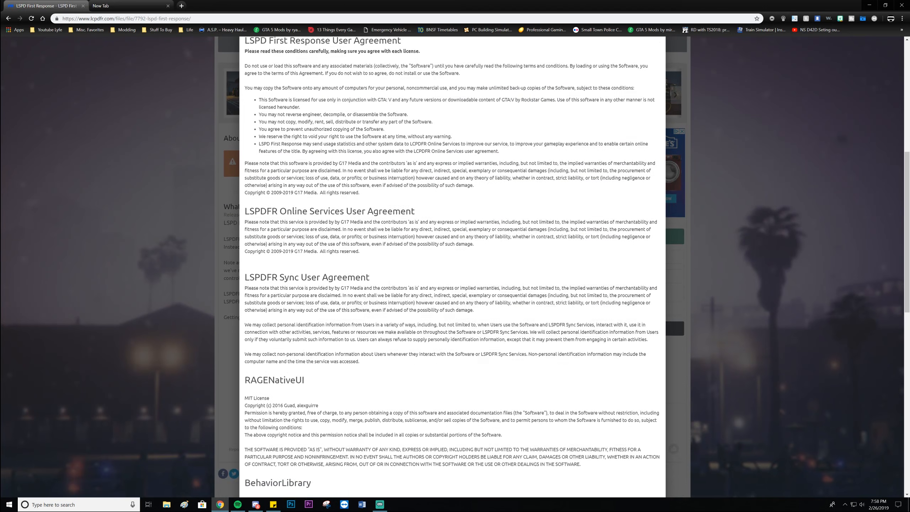
scroll(458, 237, down, 12)
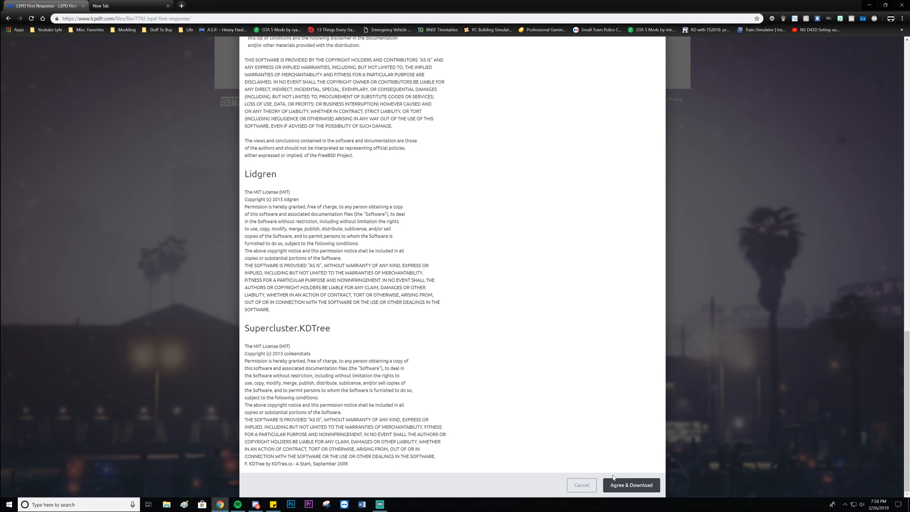
click(620, 488)
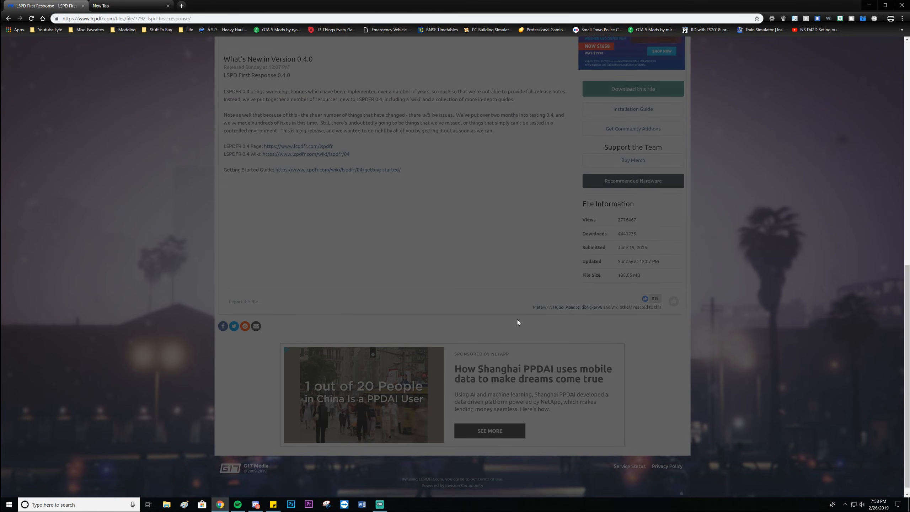
Download lspdfr_04_setup_manual.zip, entering the CAPTCHA code in the security check
scroll(516, 320, up, 2)
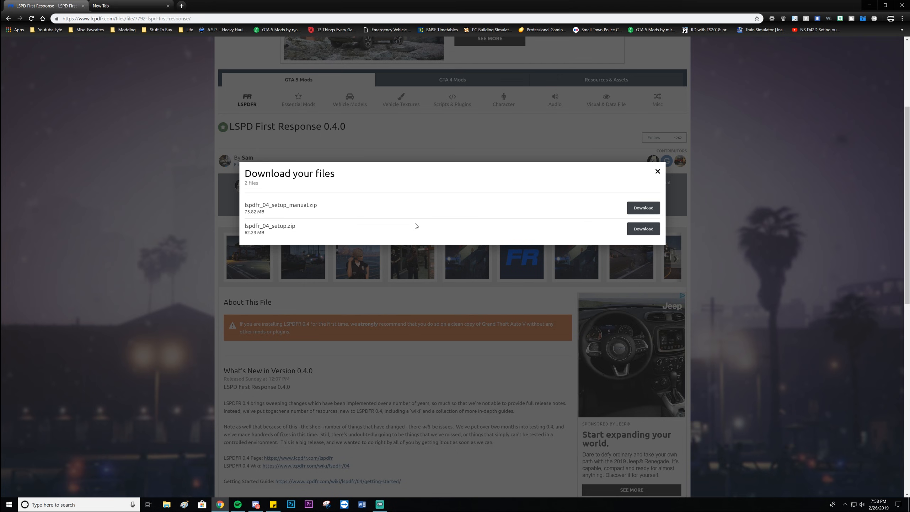
click(644, 208)
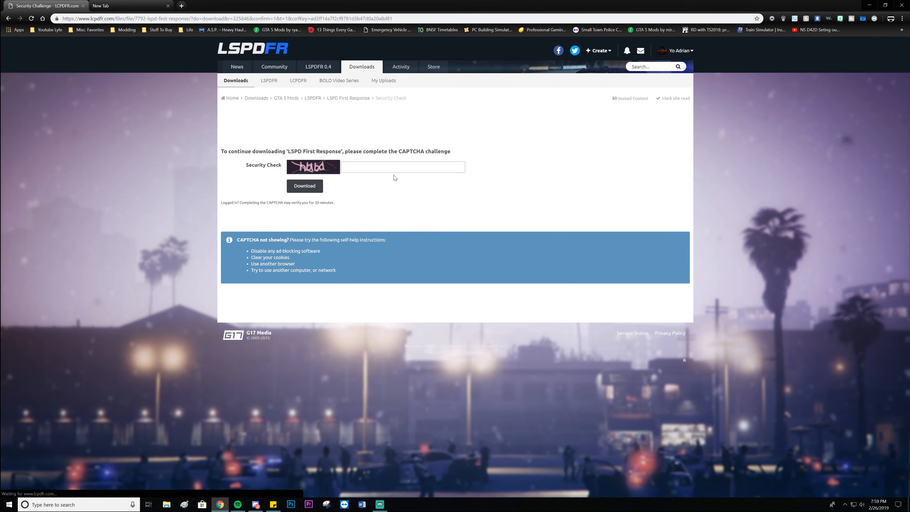
click(396, 168)
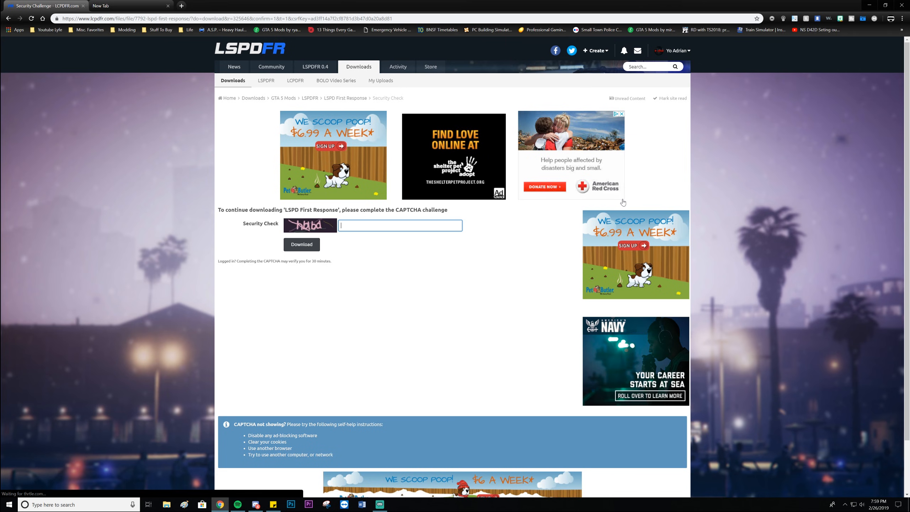
text(hbl)
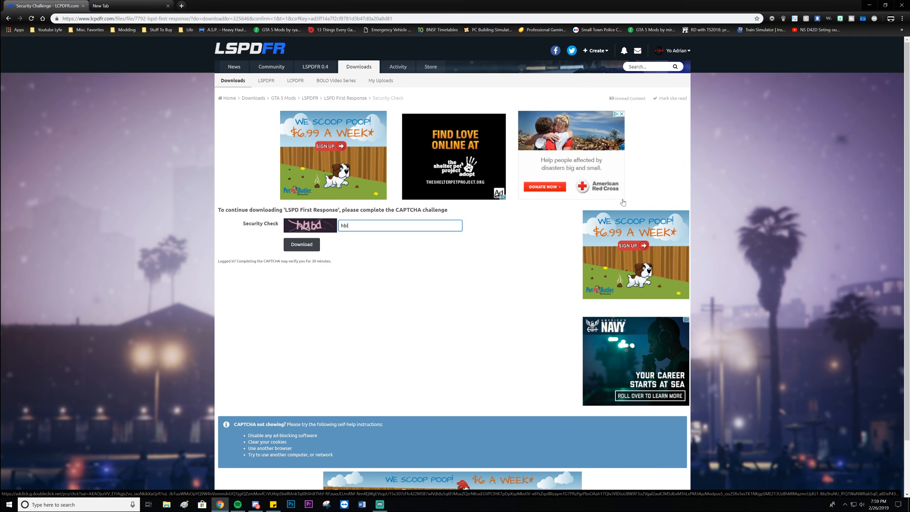
text(bd)
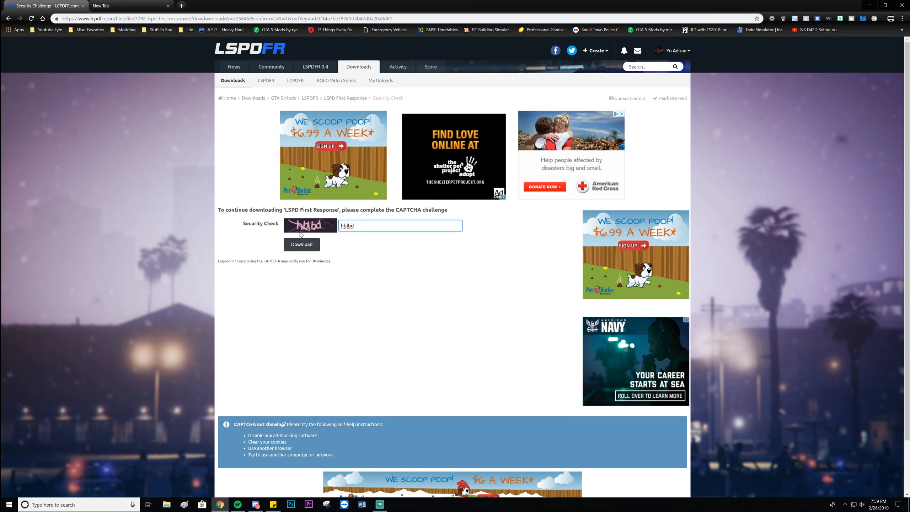
click(311, 243)
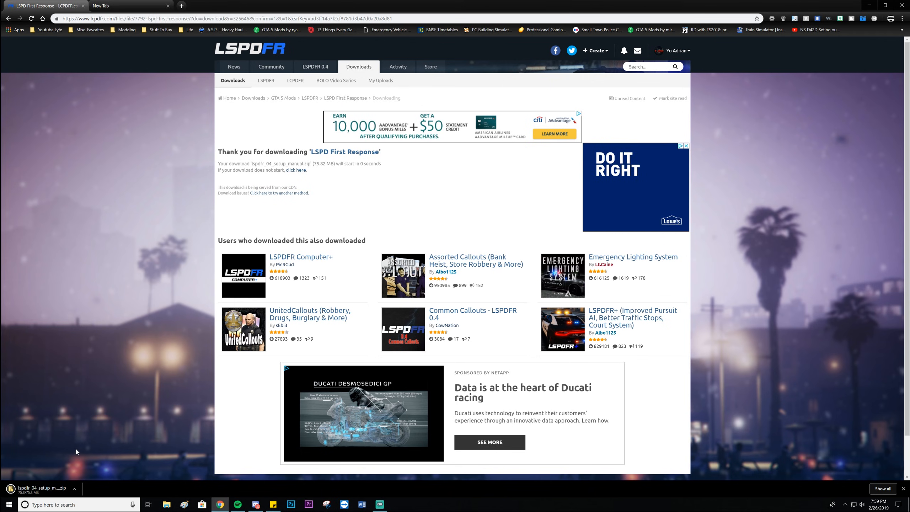
Open the lspdfr_04_setup_manual folder inside the downloaded archive and view its RPH_Readme file, closing it when done
click(52, 483)
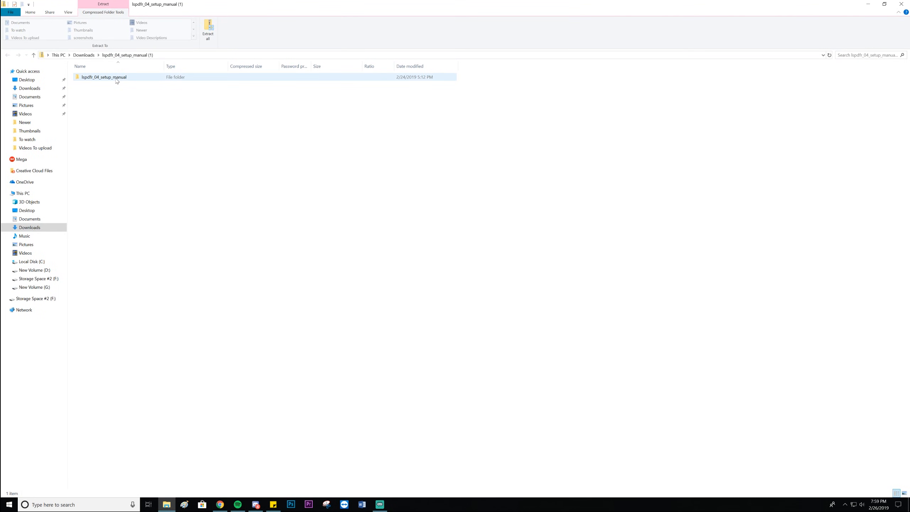
double_click(104, 77)
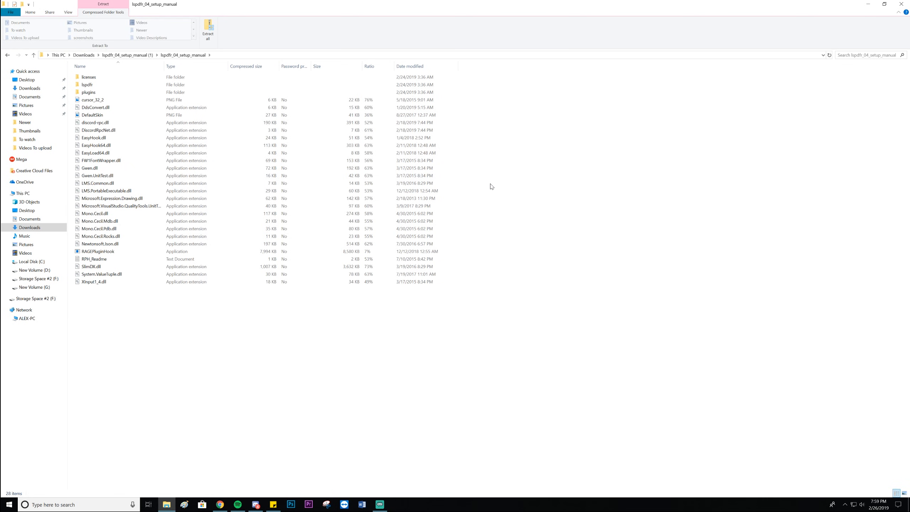
double_click(113, 259)
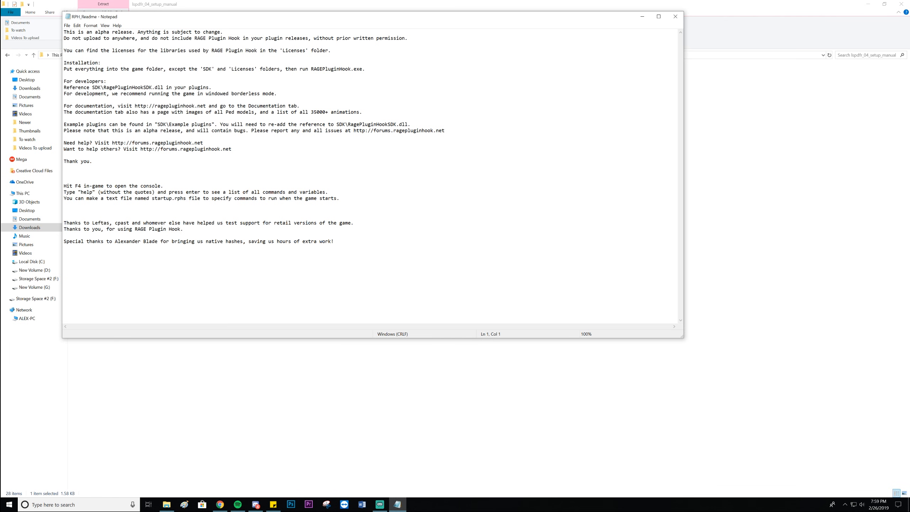
click(675, 16)
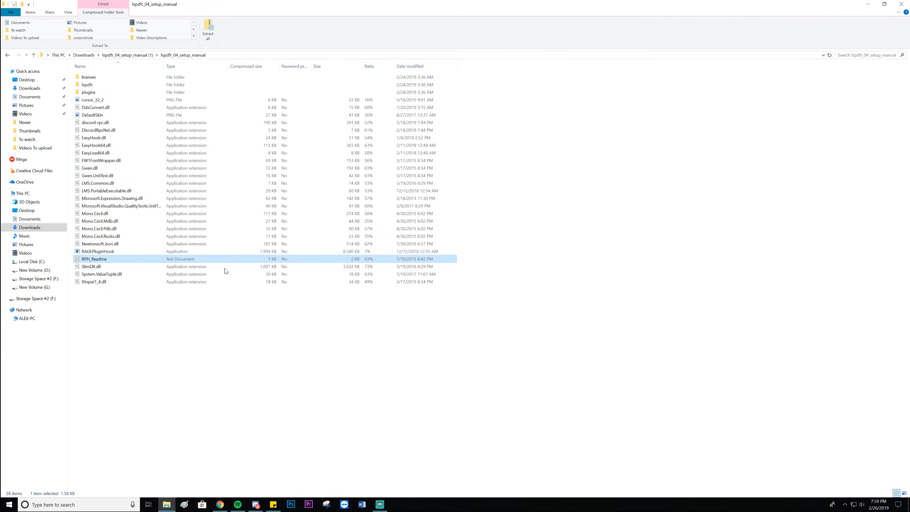
click(236, 303)
mouse_move(234, 305)
mouse_down()
mouse_move(227, 136)
mouse_move(228, 308)
mouse_up()
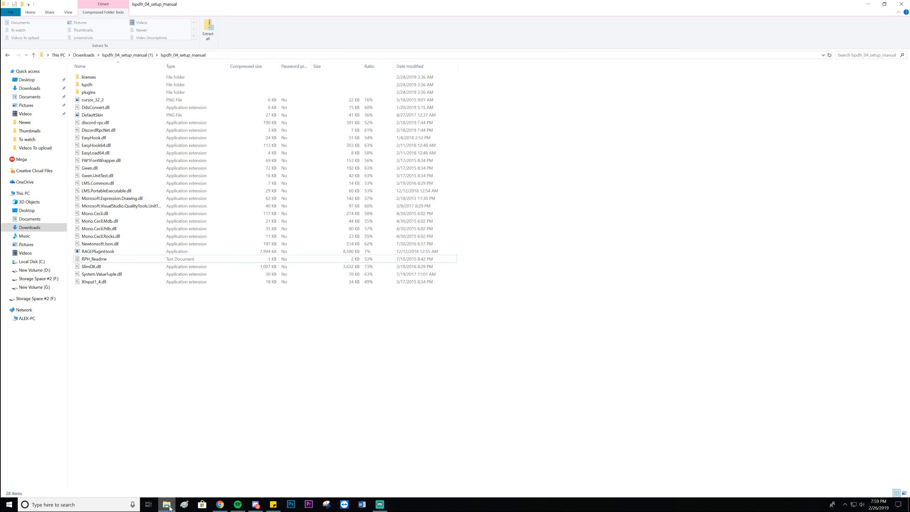
Open New Volume (D:) in a separate window and browse to the Steam\steamapps\common folder
right_click(49, 274)
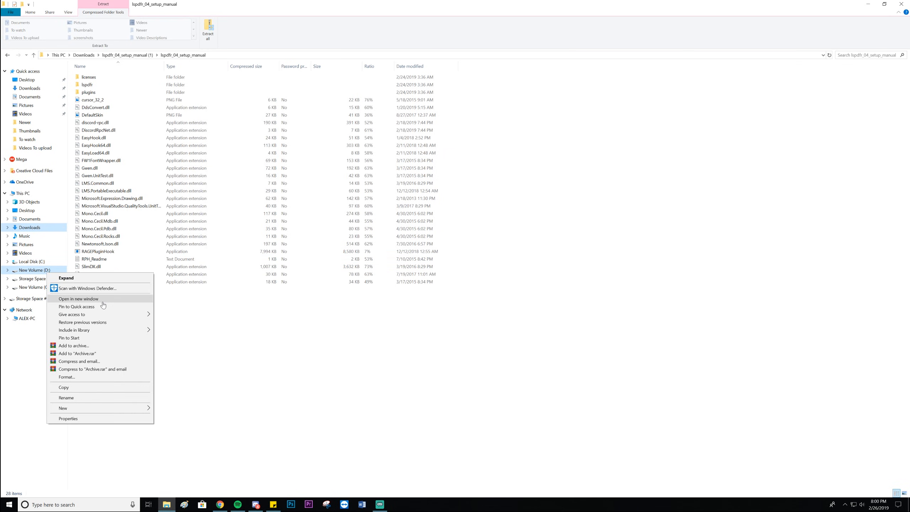
click(113, 309)
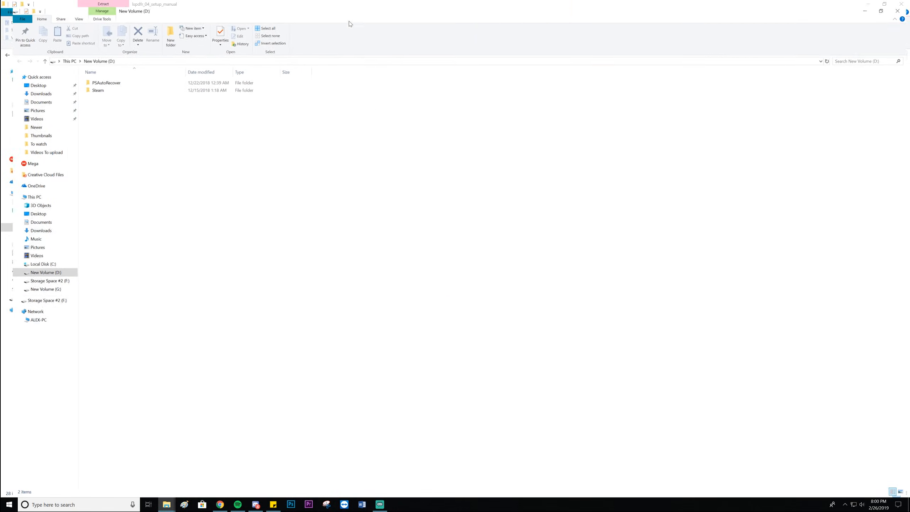
double_click(115, 85)
double_click(118, 79)
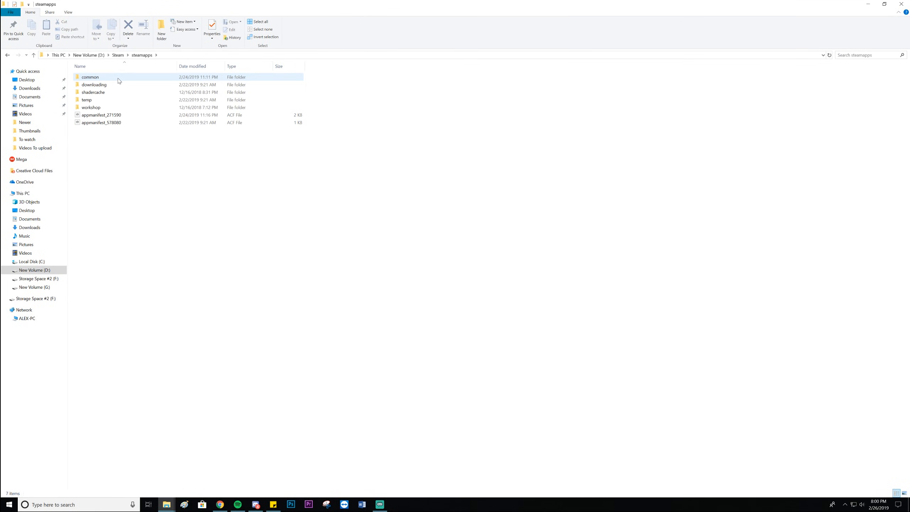
double_click(120, 79)
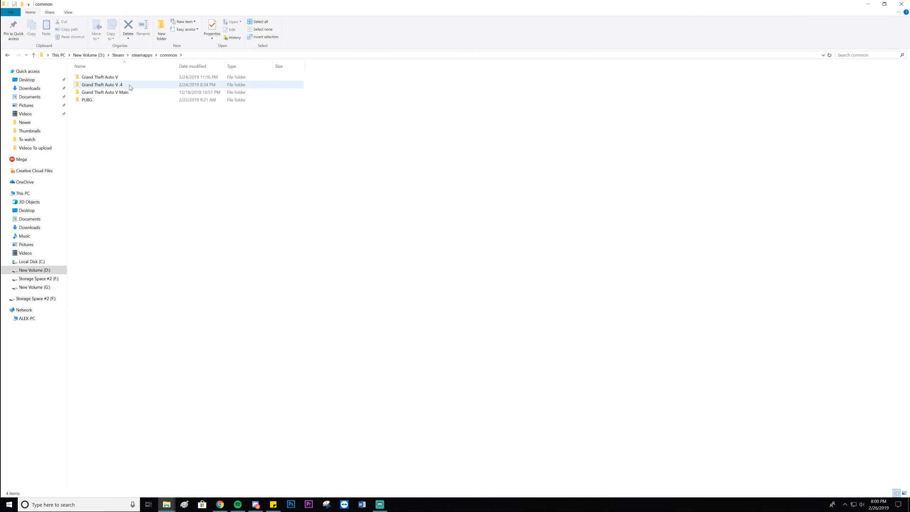
mouse_move(134, 108)
mouse_down()
mouse_move(132, 78)
mouse_move(136, 102)
mouse_up()
click(89, 100)
click(139, 110)
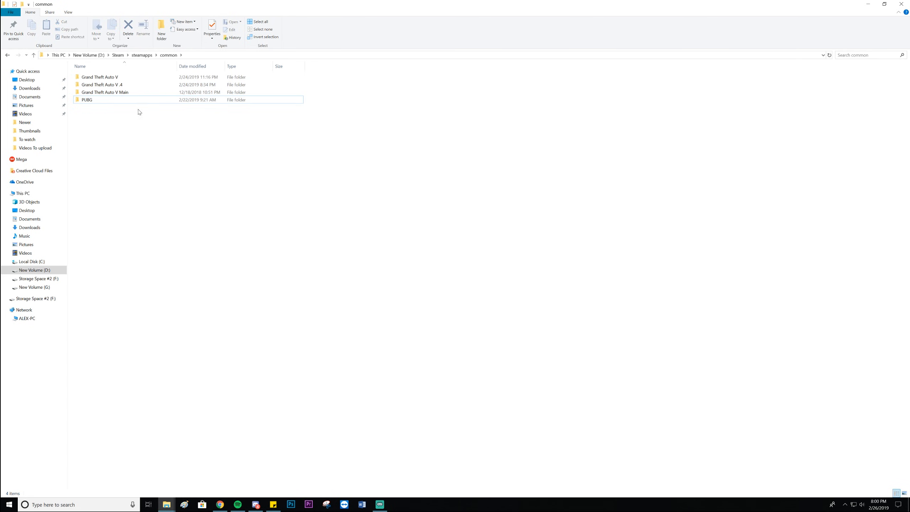
click(117, 79)
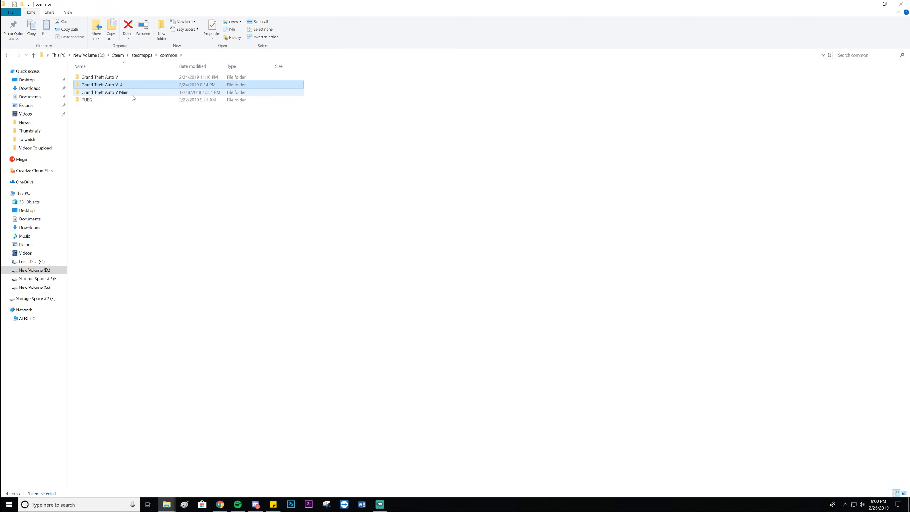
Examine the game files in the Grand Theft Auto V Main folder and return to the common folder
double_click(133, 92)
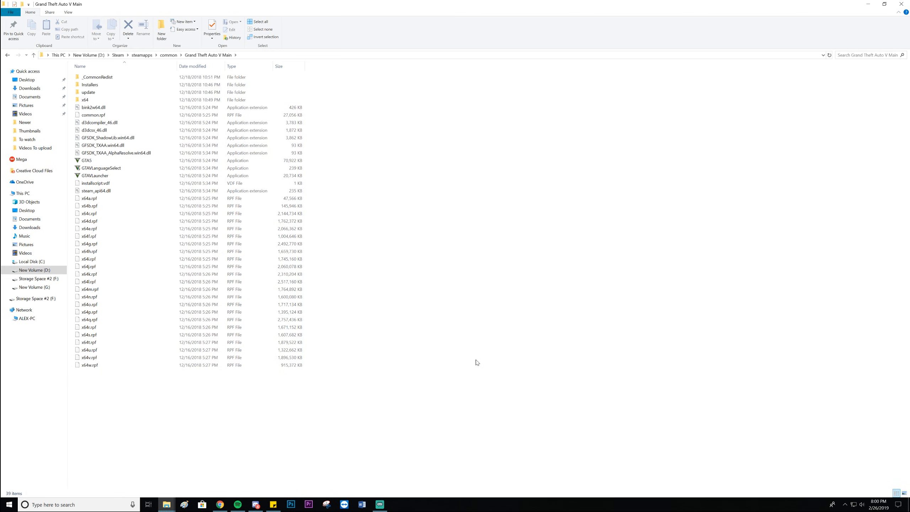
drag(461, 360, 433, 300)
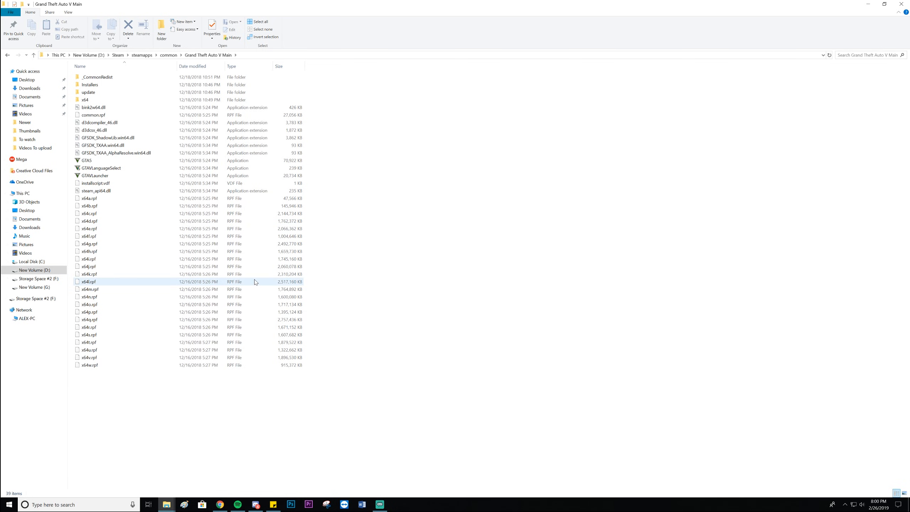
right_click(166, 504)
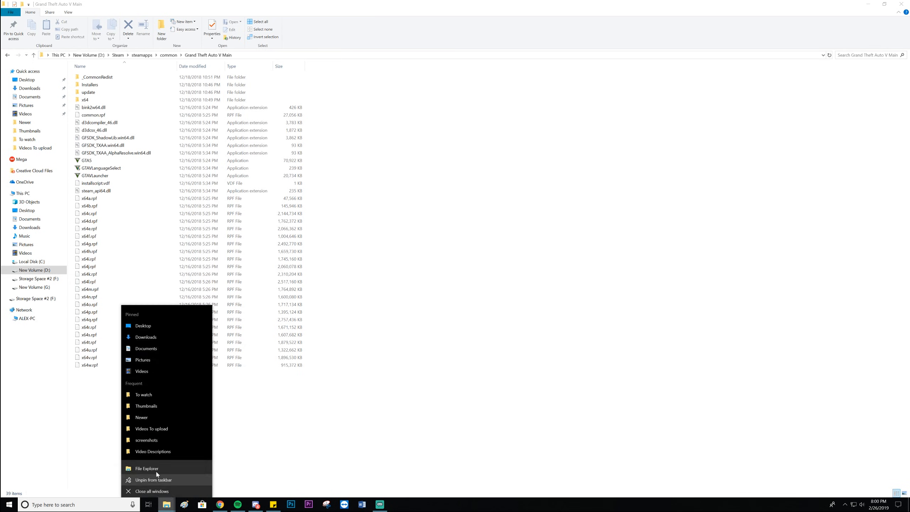
click(153, 468)
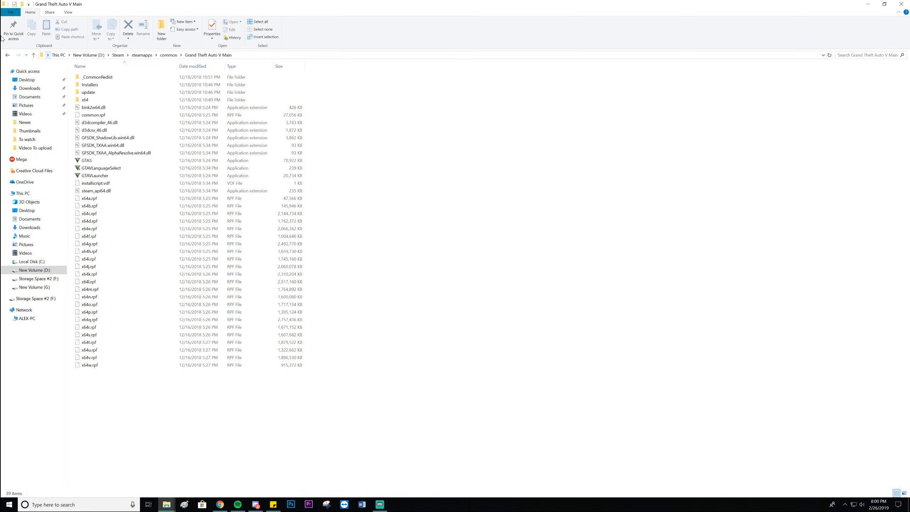
click(7, 54)
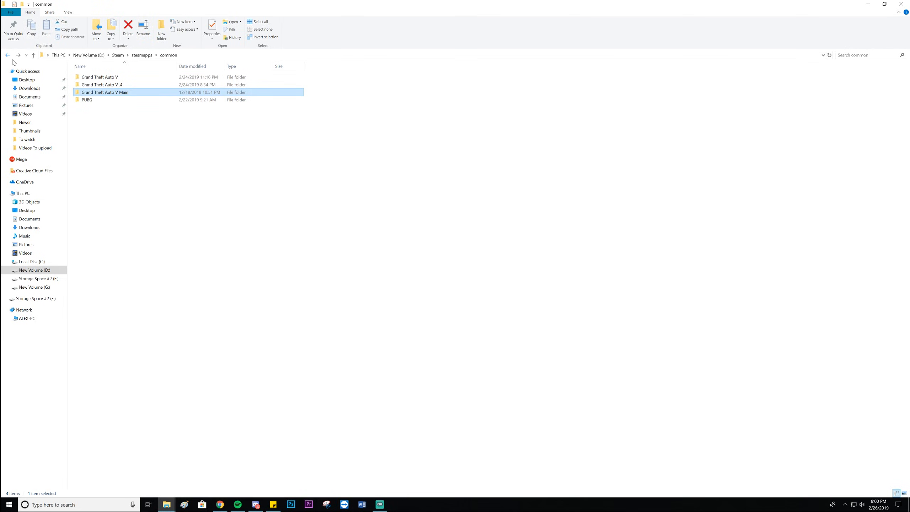
Rename the Grand Theft Auto V folder to "Grand Theft Auto V .3"
right_click(117, 78)
click(136, 222)
key(End)
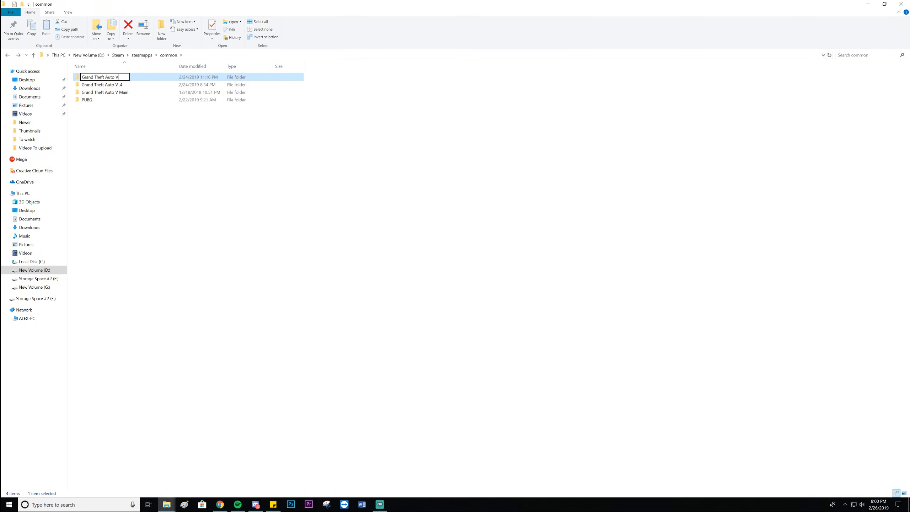
text(.3)
key(Return)
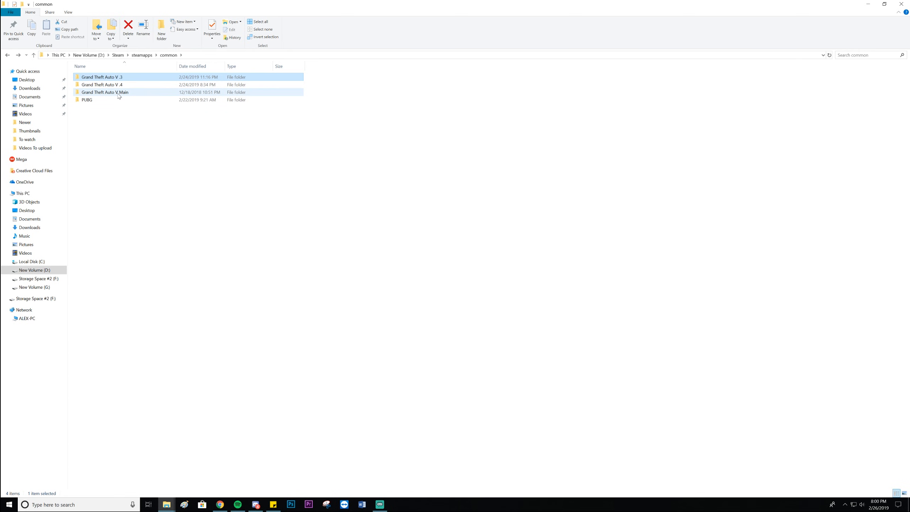
Rename the Grand Theft Auto V Main folder to "Grand Theft Auto V" and open it
right_click(118, 96)
click(136, 242)
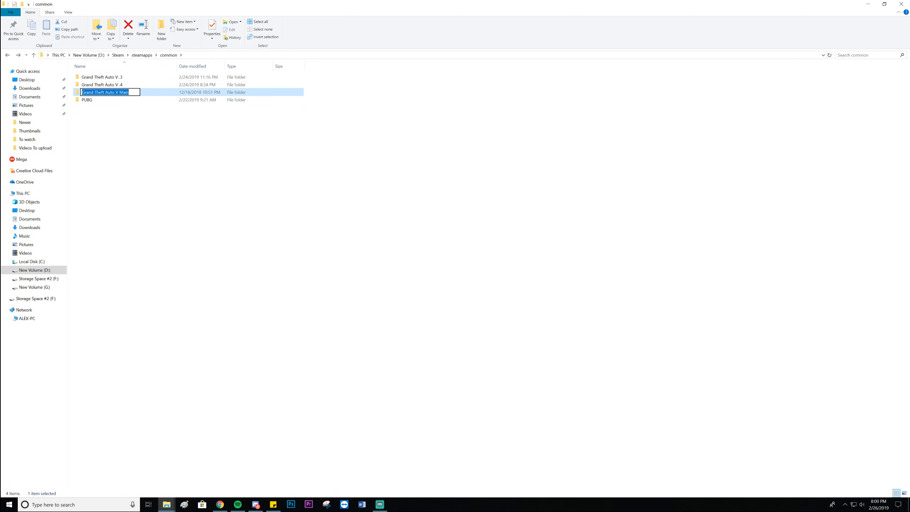
key(End)
key(BackSpace)
key(BackSpace)
key(BackSpace)
key(BackSpace)
key(BackSpace)
click(179, 194)
double_click(113, 80)
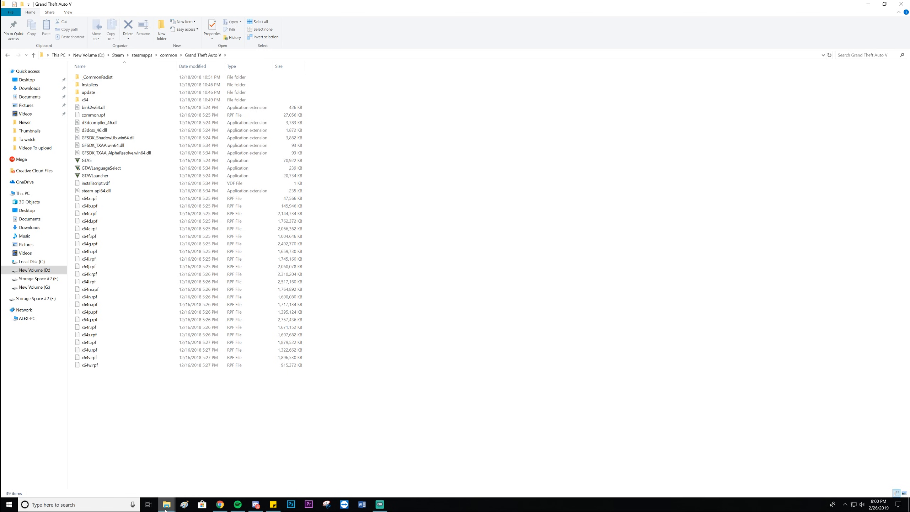
Bring up the lspdfr_04_setup_manual archive window and place it as a smaller window over the game folder
mouse_move(166, 509)
click(138, 481)
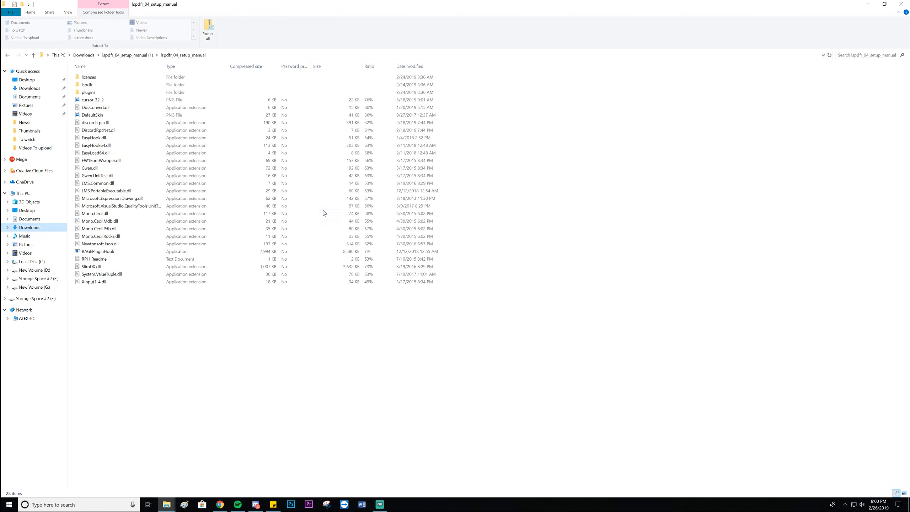
drag(167, 3, 527, 33)
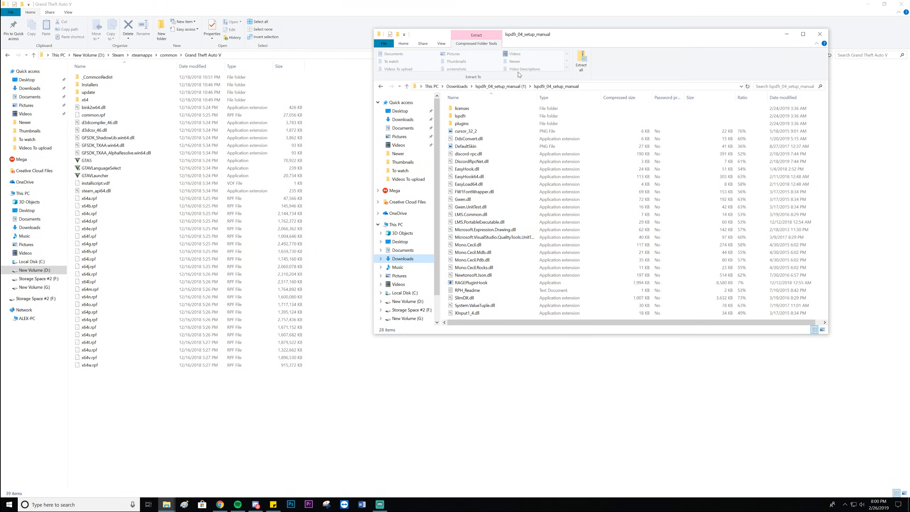
Copy everything from the archive except licenses, cursor_32_2, DefaultSkin and RPH_Readme into the Grand Theft Auto V folder
click(477, 117)
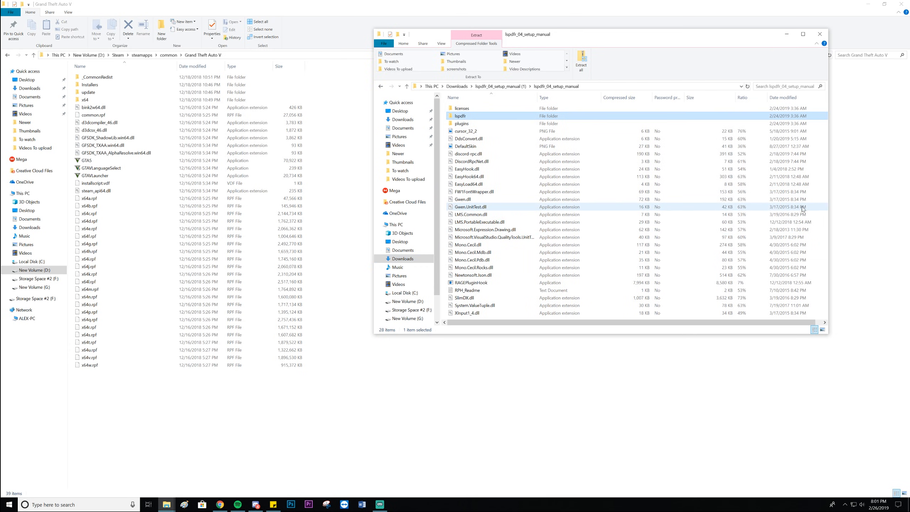
shift+click(467, 312)
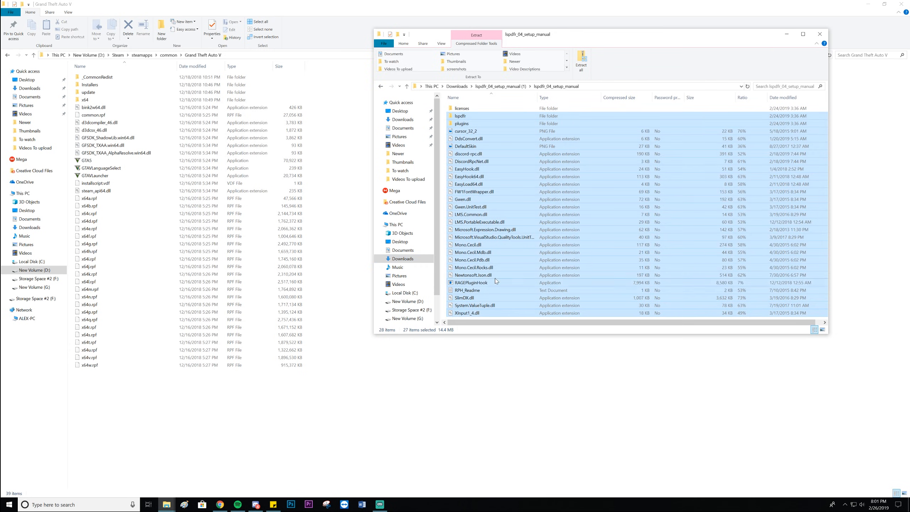
ctrl+click(476, 290)
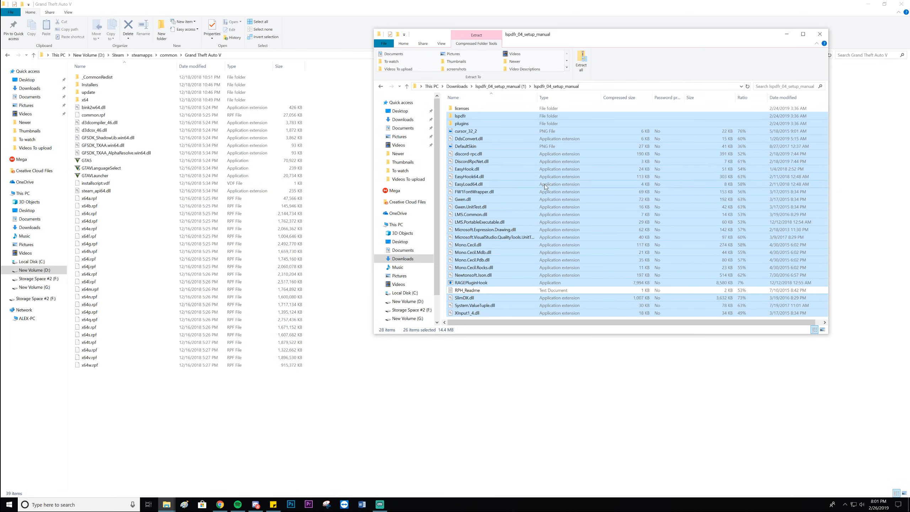
ctrl+click(476, 146)
ctrl+click(476, 132)
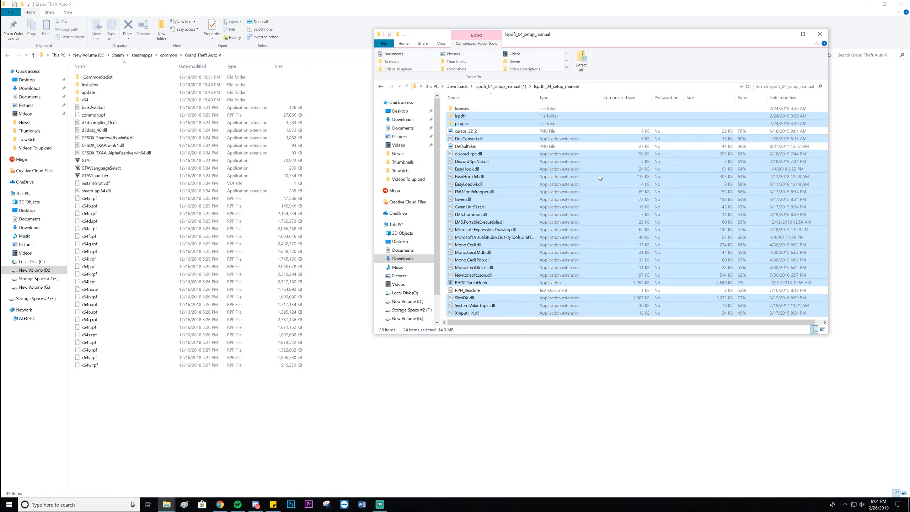
key(ctrl+c)
drag(502, 180, 348, 181)
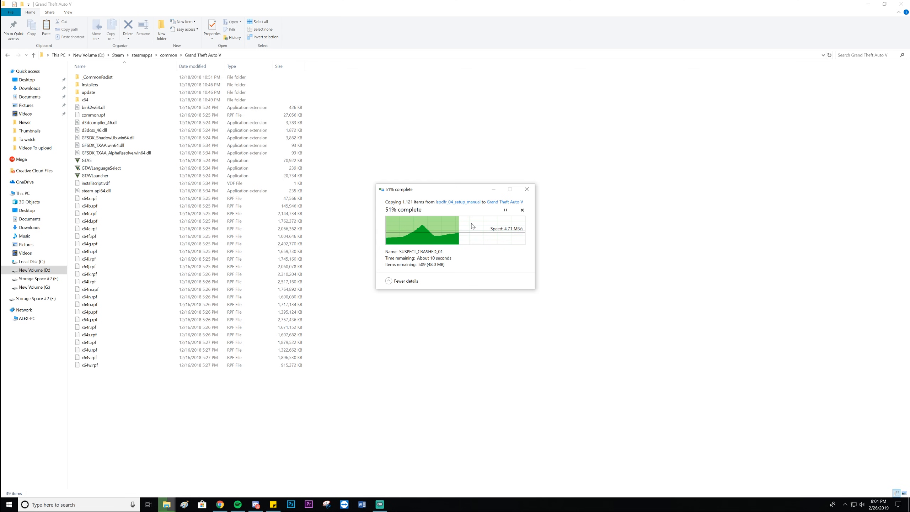
click(471, 226)
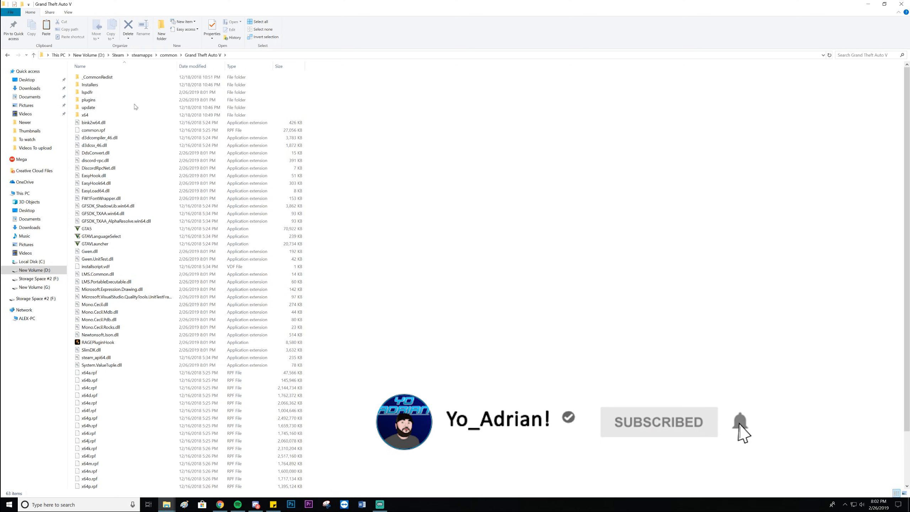
Open the game's lspdfr folder and launch LSPDFR Configurator, allowing it to run past the Windows SmartScreen block
scroll(159, 379, down, 3)
scroll(160, 379, up, 5)
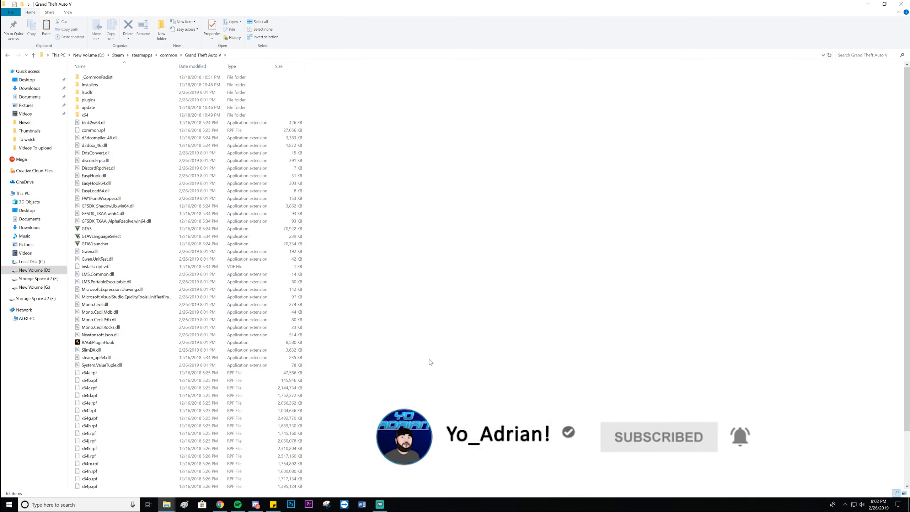
double_click(99, 96)
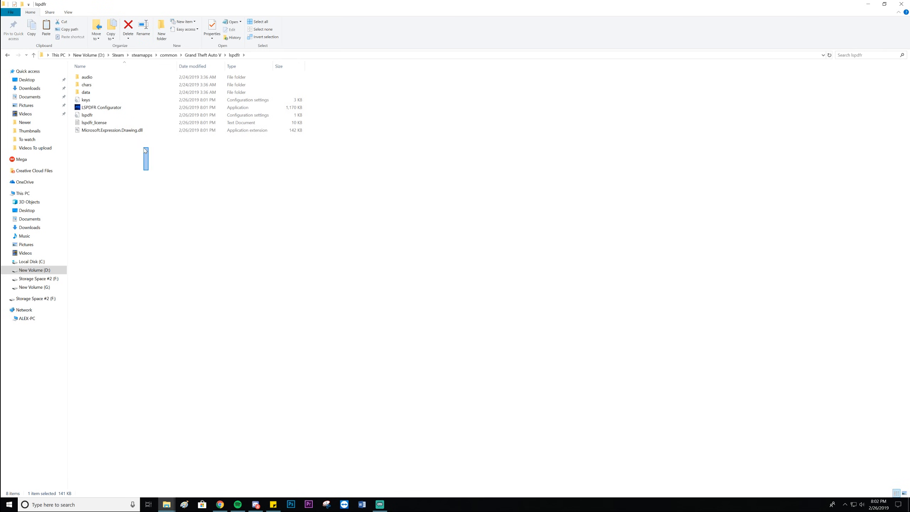
double_click(116, 109)
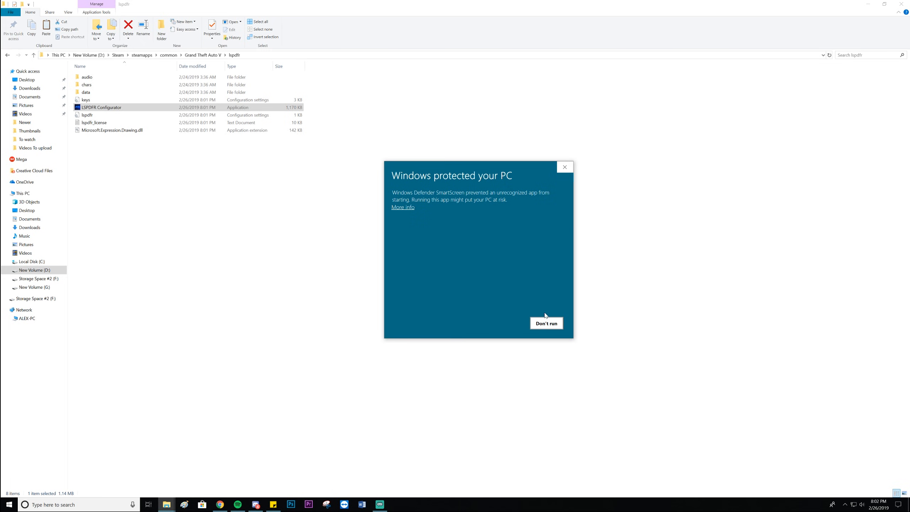
click(404, 207)
click(506, 323)
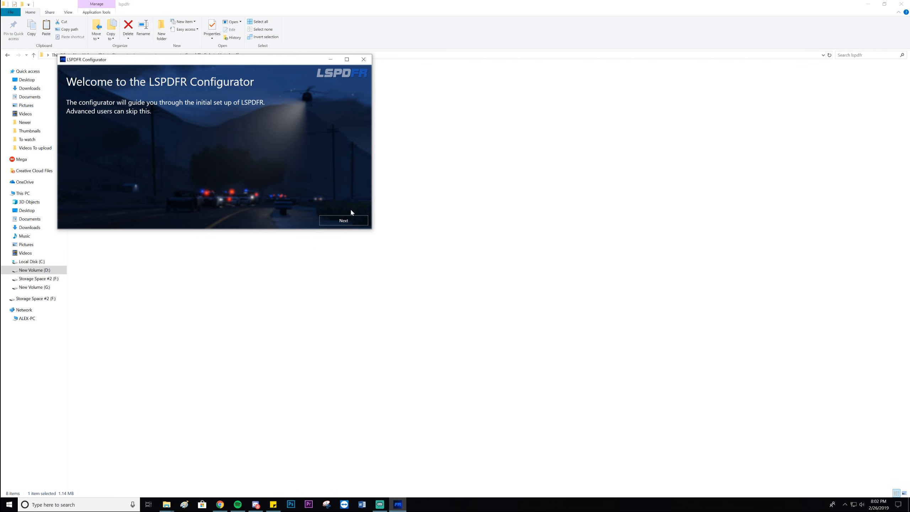
Proceed to the RAGE Plugin Hook setup in the configurator and accept its license disclaimer
click(349, 221)
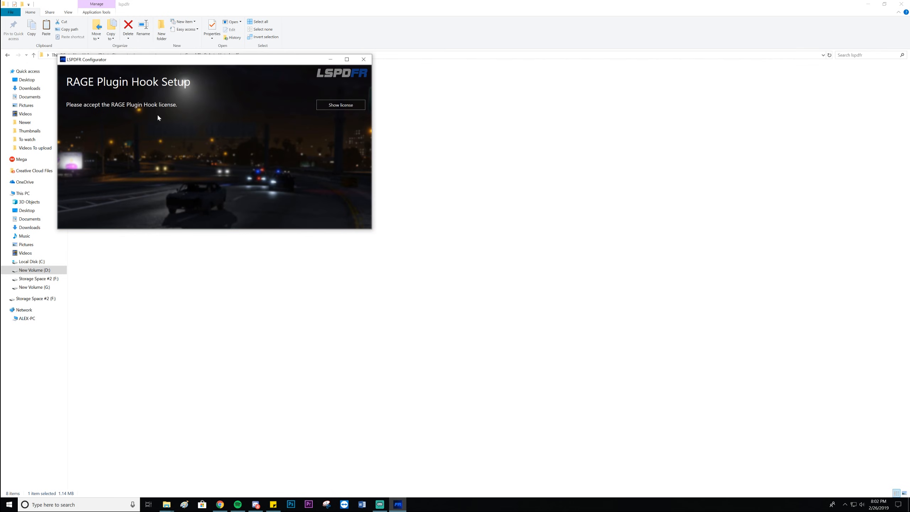
click(349, 105)
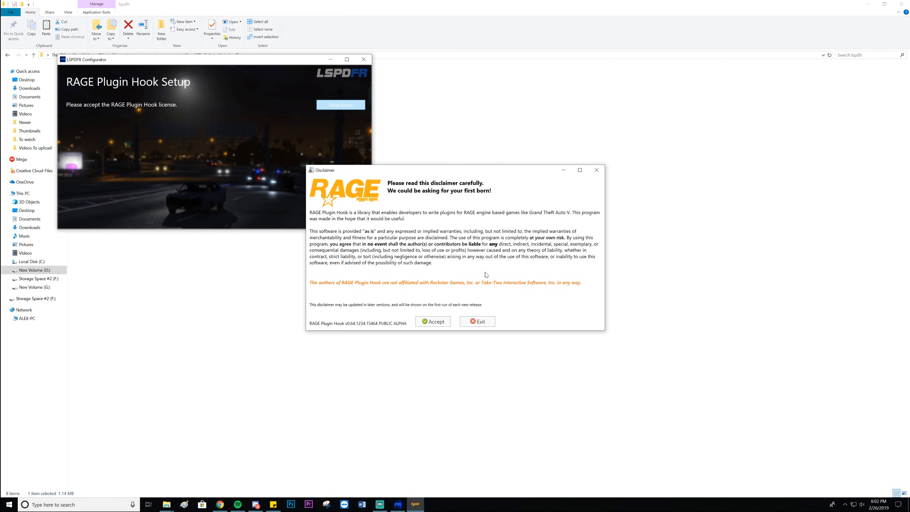
click(442, 322)
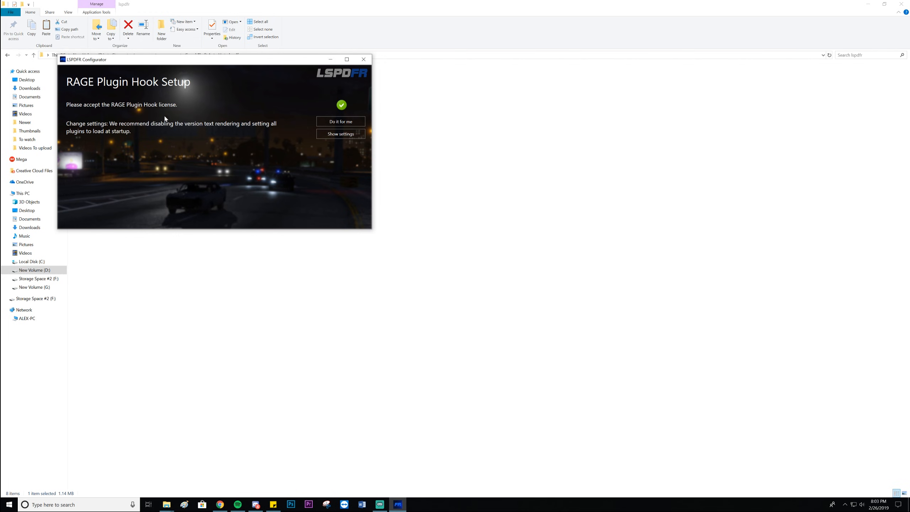
Open the RAGE Plugin Hook settings and disable permanent version text rendering, keeping F4 as the console key
click(339, 135)
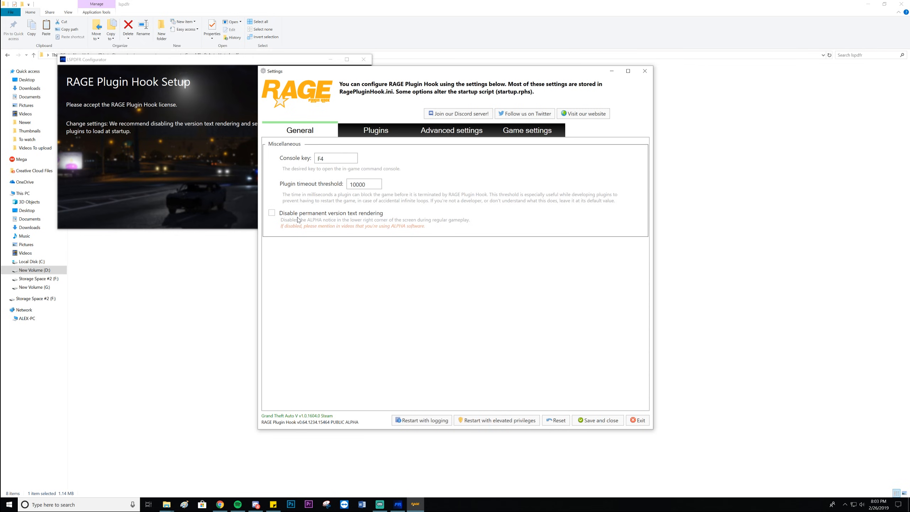
click(273, 214)
click(317, 160)
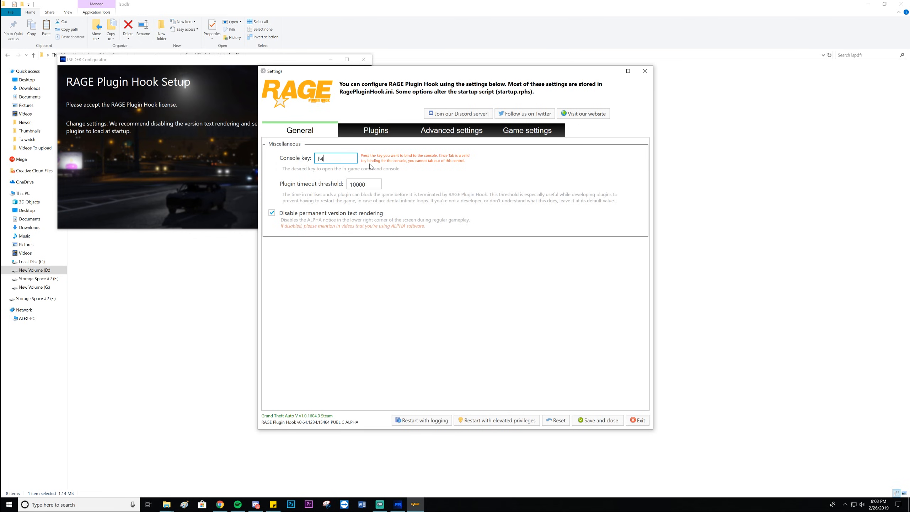
click(521, 184)
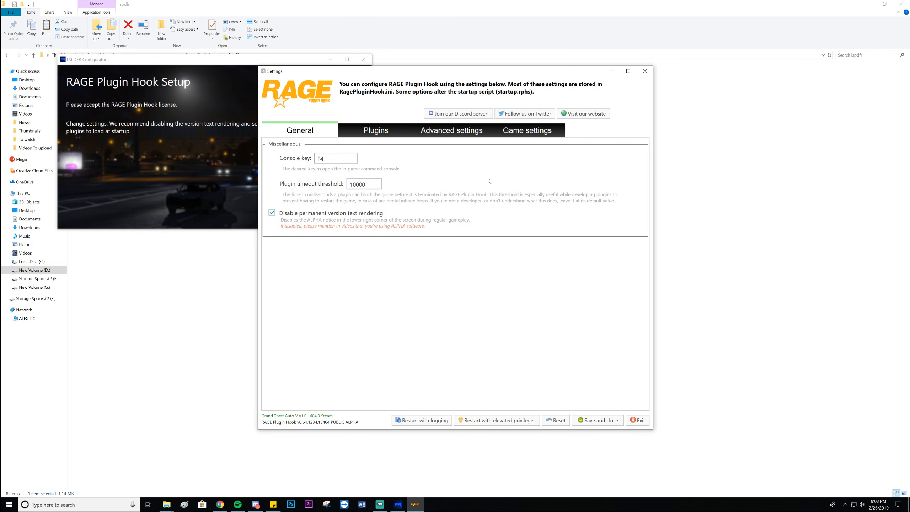
Try the plugin load options, including ticking LSPD First Response, and choose to load all plugins on startup
click(384, 137)
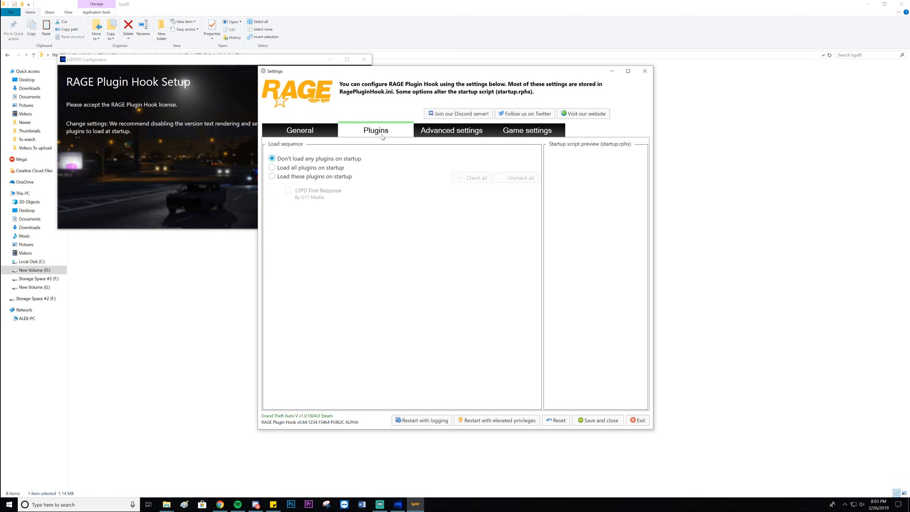
click(310, 171)
click(326, 159)
click(334, 179)
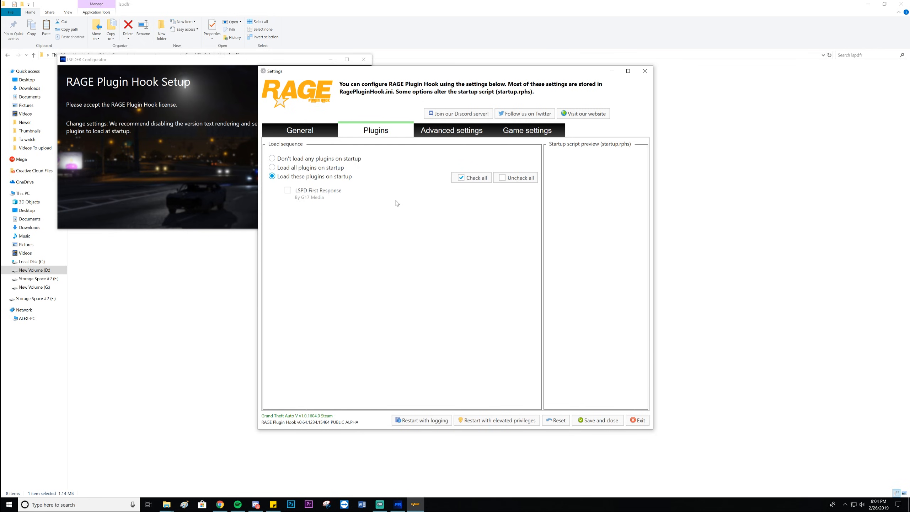
click(288, 190)
click(275, 169)
Look over the advanced settings and enable Force Windowed Mode among the game's command line switches
click(452, 136)
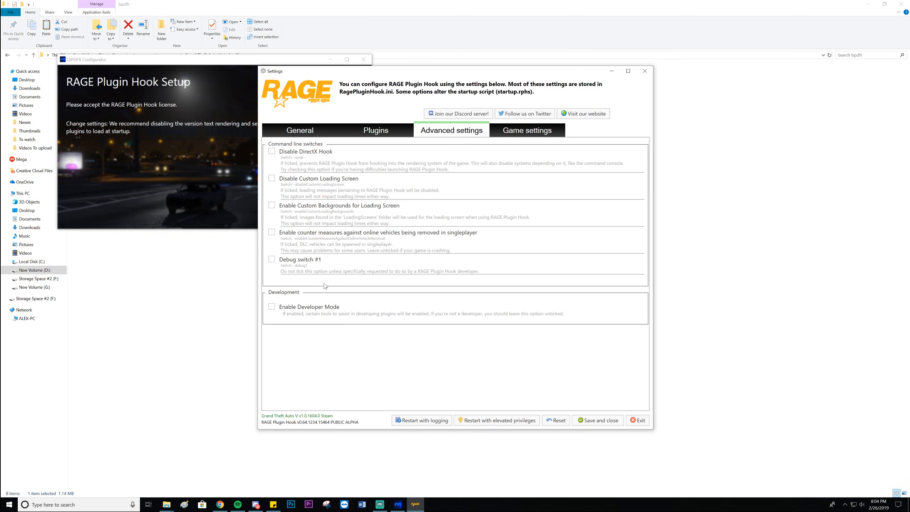
click(527, 130)
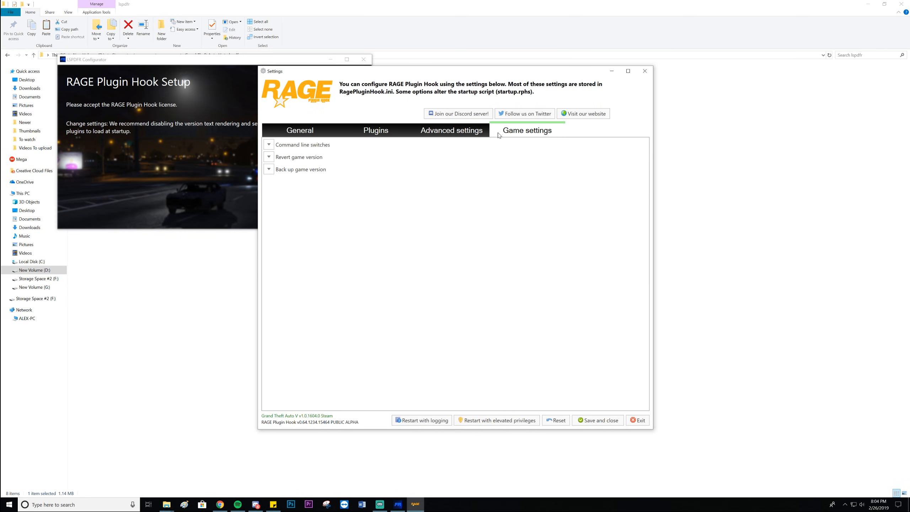
click(290, 147)
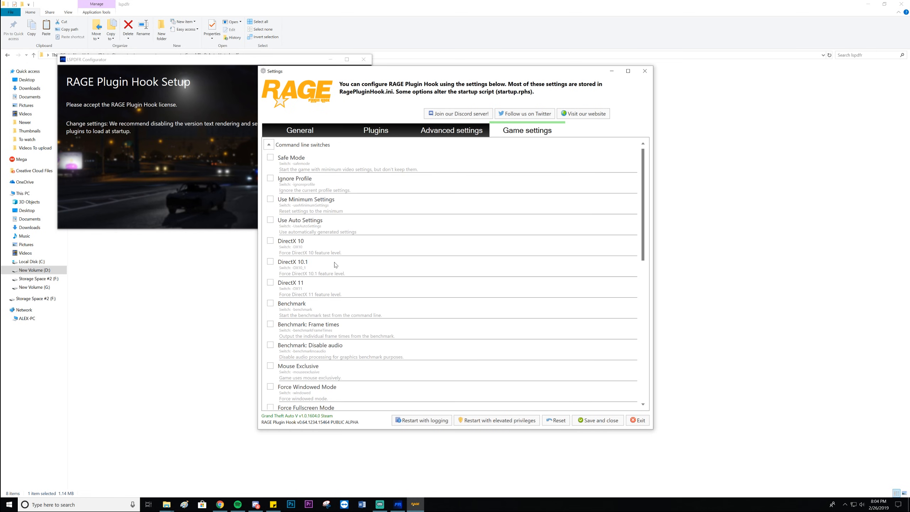
scroll(336, 262, down, 2)
scroll(339, 261, down, 2)
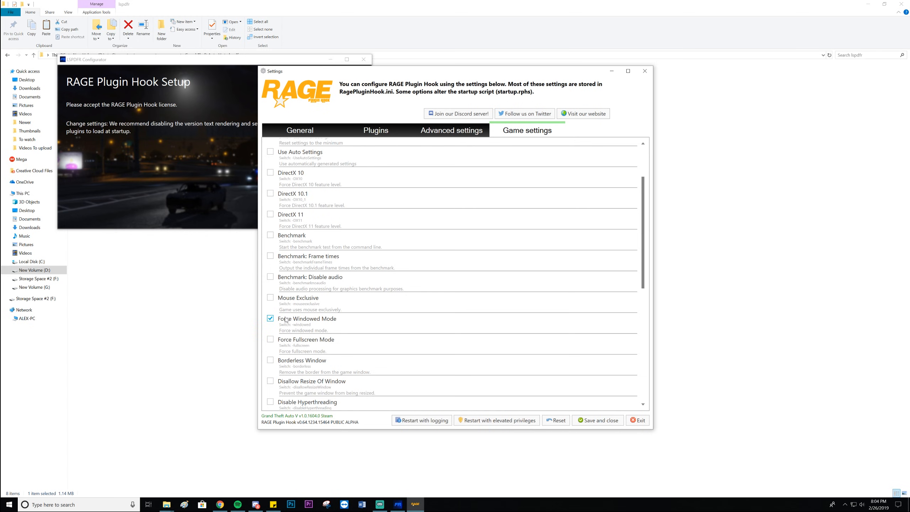
Review the remaining command line switches in the game settings down to TXAA and return to the start of the list
scroll(525, 305, down, 2)
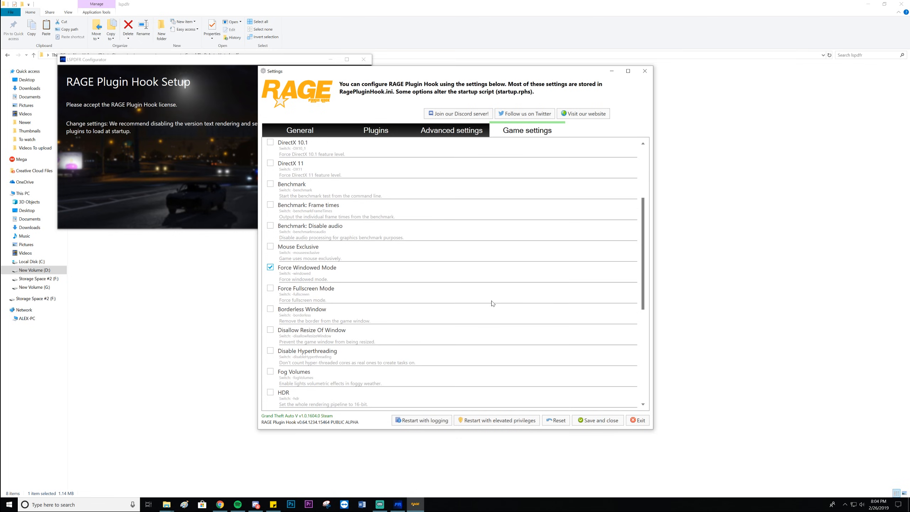
scroll(393, 323, down, 2)
scroll(394, 324, down, 2)
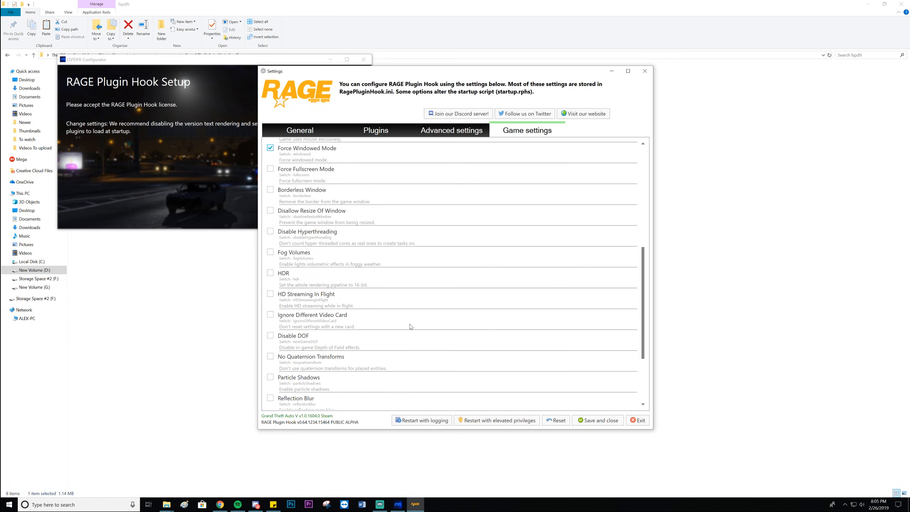
scroll(410, 326, down, 2)
scroll(408, 326, down, 2)
scroll(417, 328, down, 2)
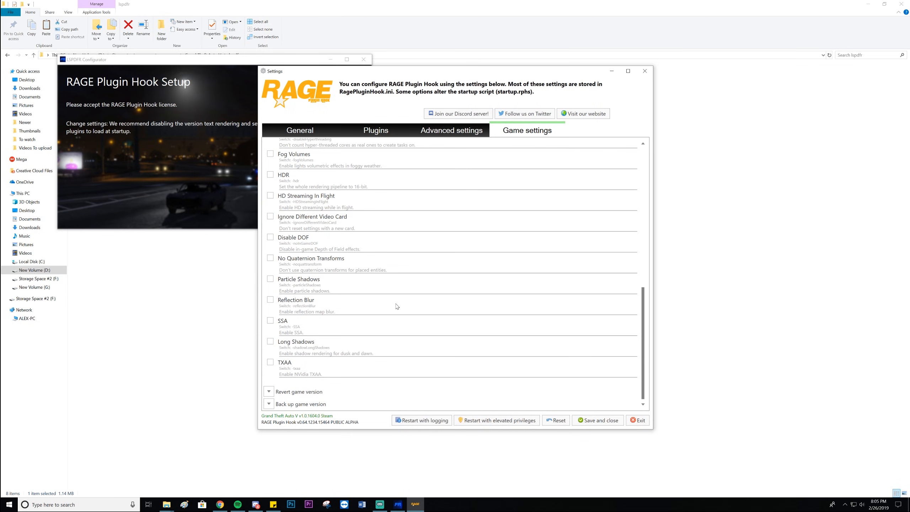
scroll(394, 310, up, 8)
scroll(392, 311, up, 5)
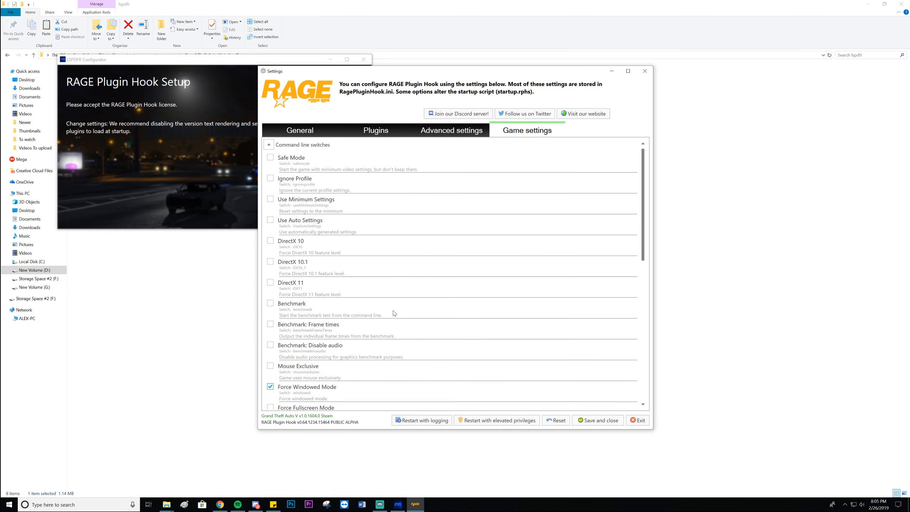
Collapse the command line switches, show the game version backup option, and save and close the RAGE Plugin Hook settings
click(269, 144)
click(269, 170)
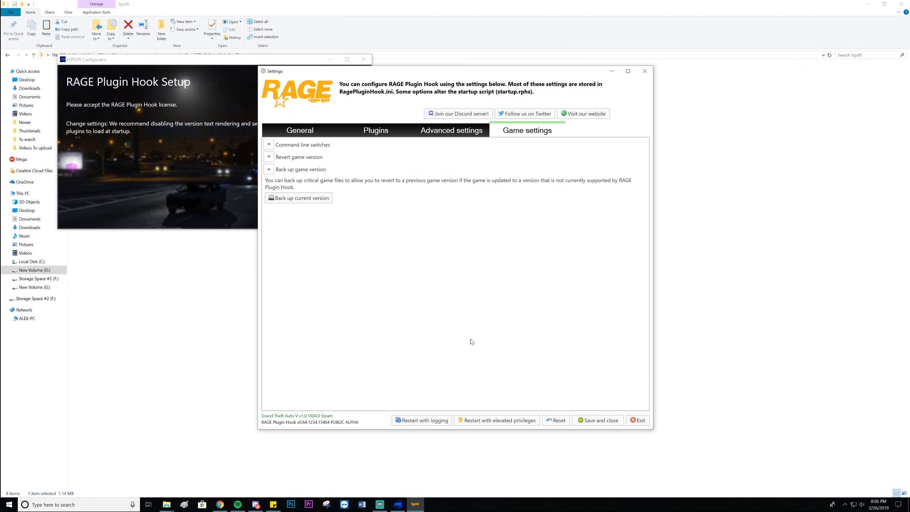
click(598, 420)
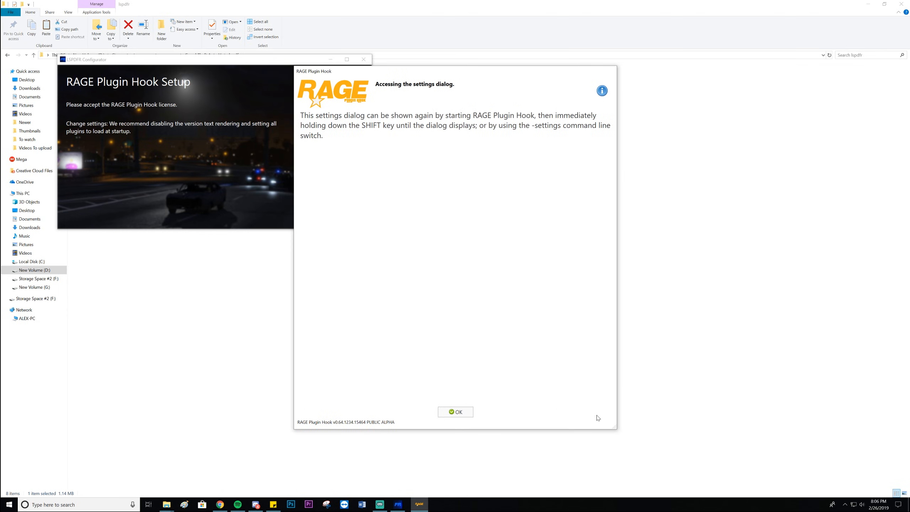
click(441, 416)
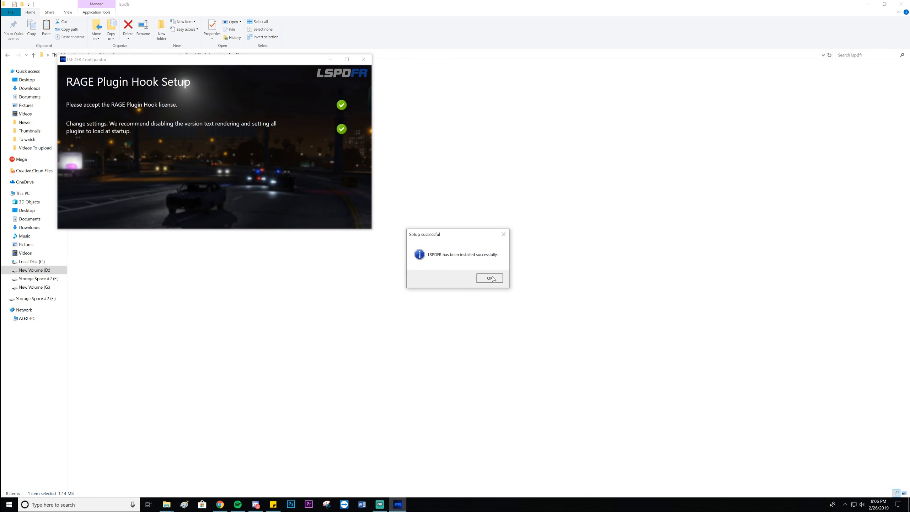
Dismiss the setup message and close the LSPDFR Configurator, both File Explorer windows and the browser
click(491, 279)
click(364, 61)
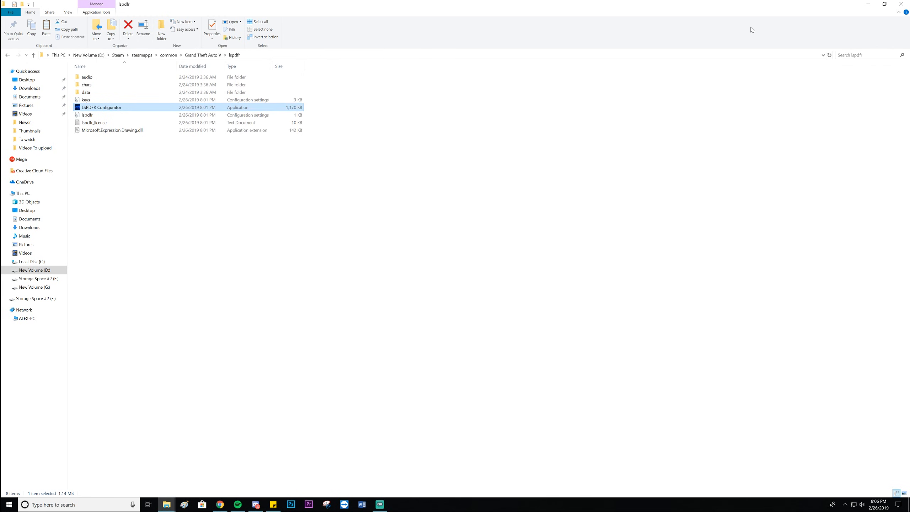
click(900, 5)
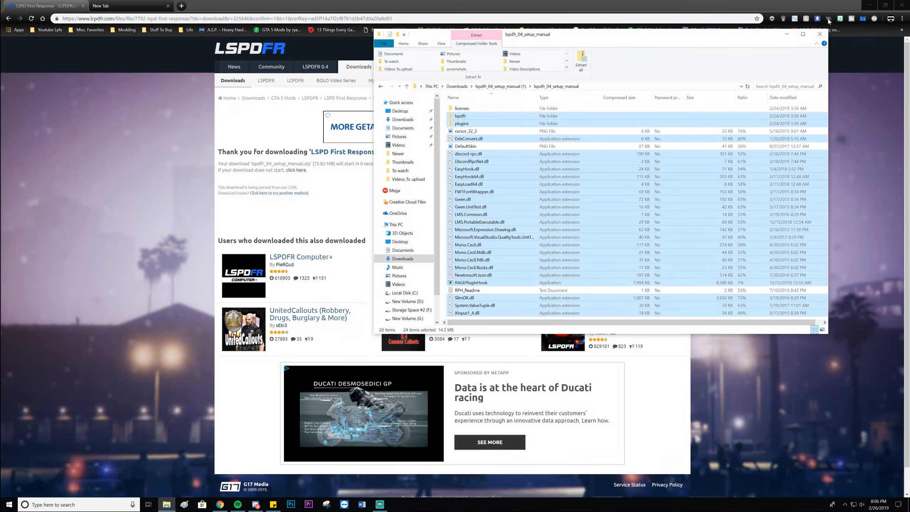
click(820, 33)
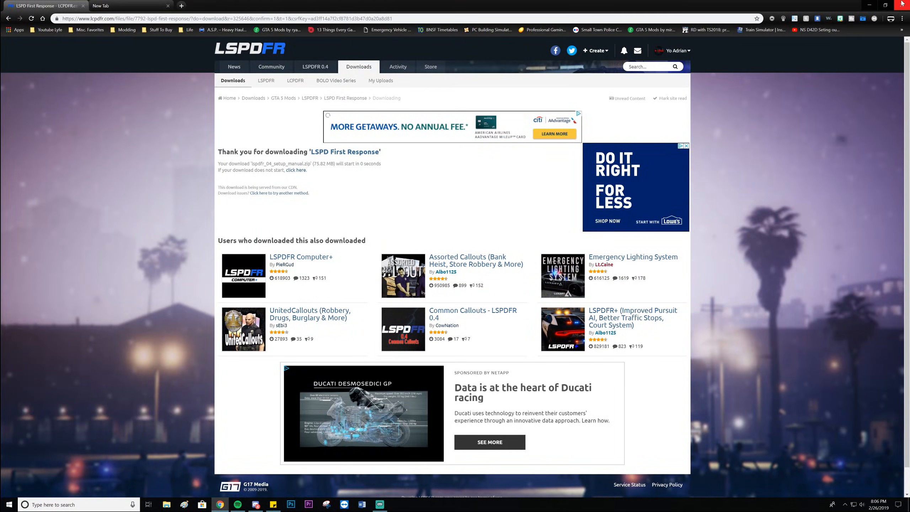
click(902, 5)
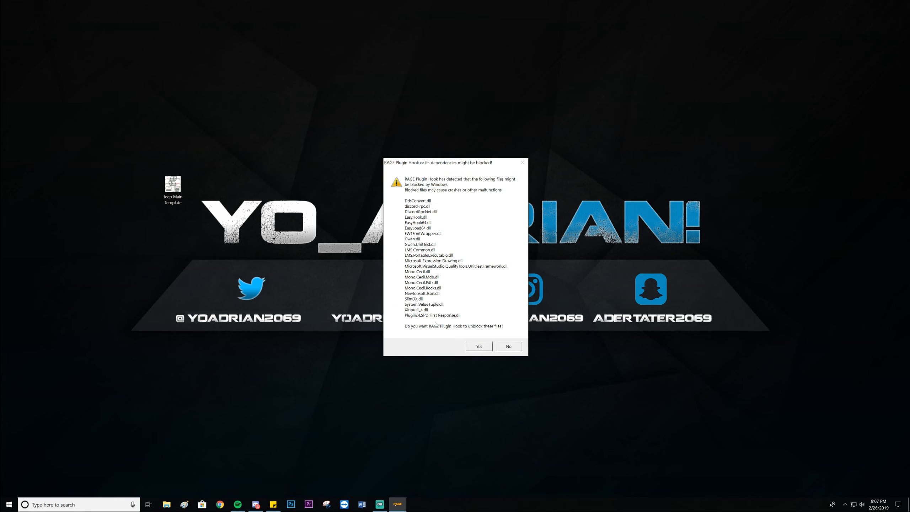
Allow RAGE Plugin Hook to unblock the listed files and decline both offers to back up the current game version
click(479, 347)
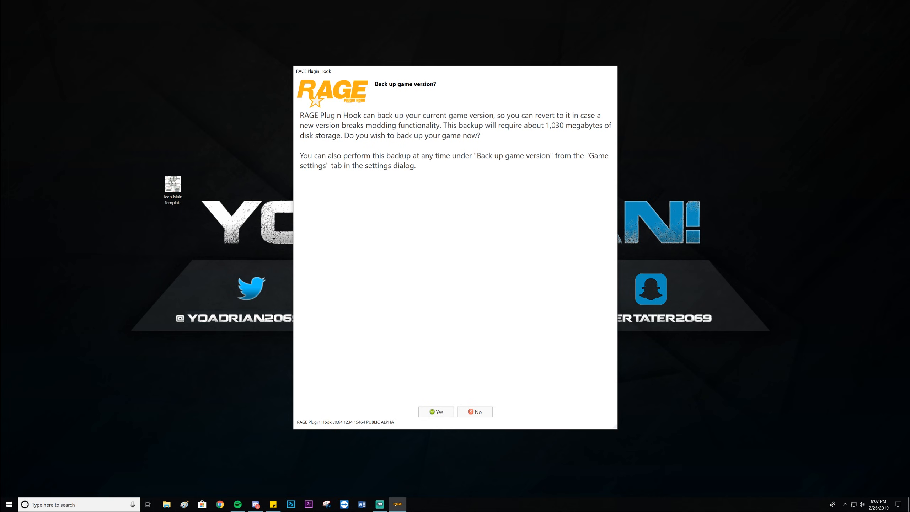
click(482, 412)
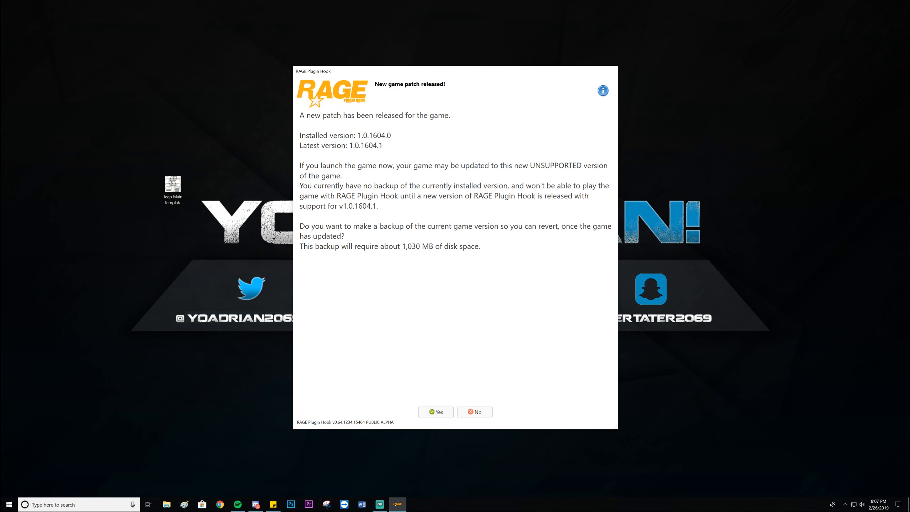
click(474, 413)
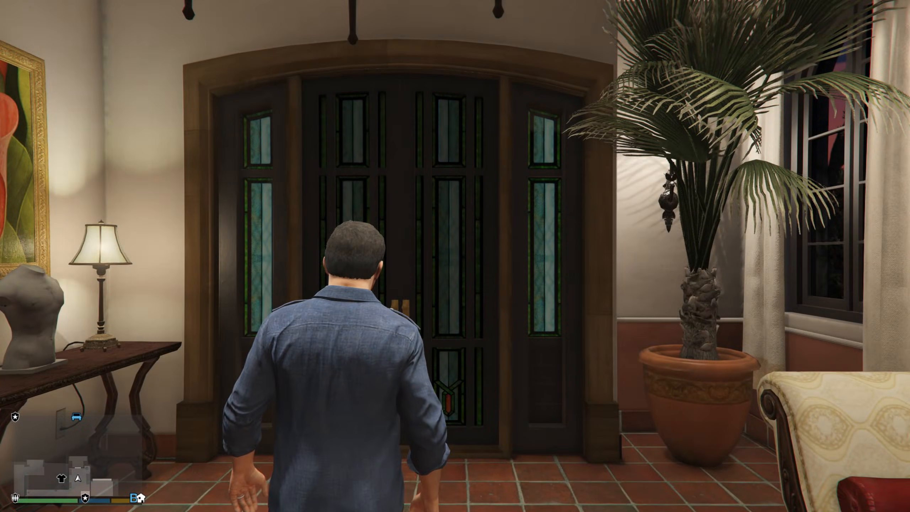
key(w)
key(w)
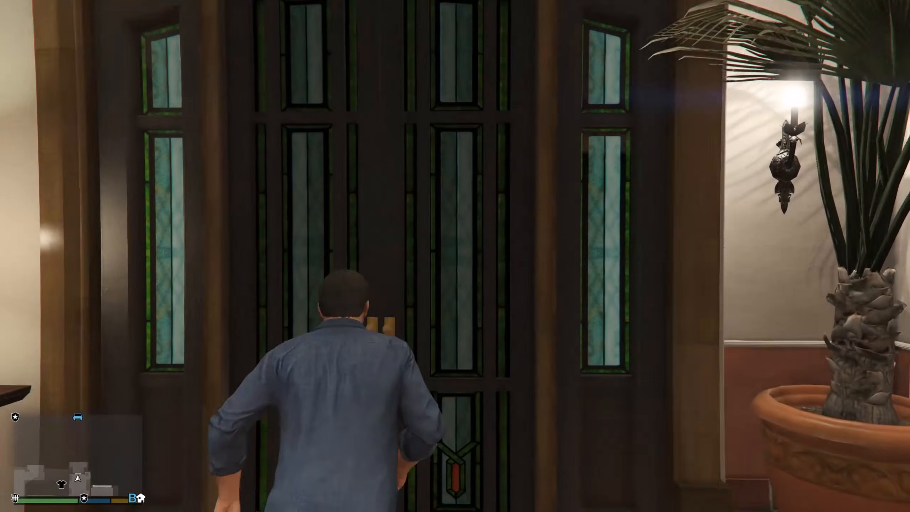
key(w)
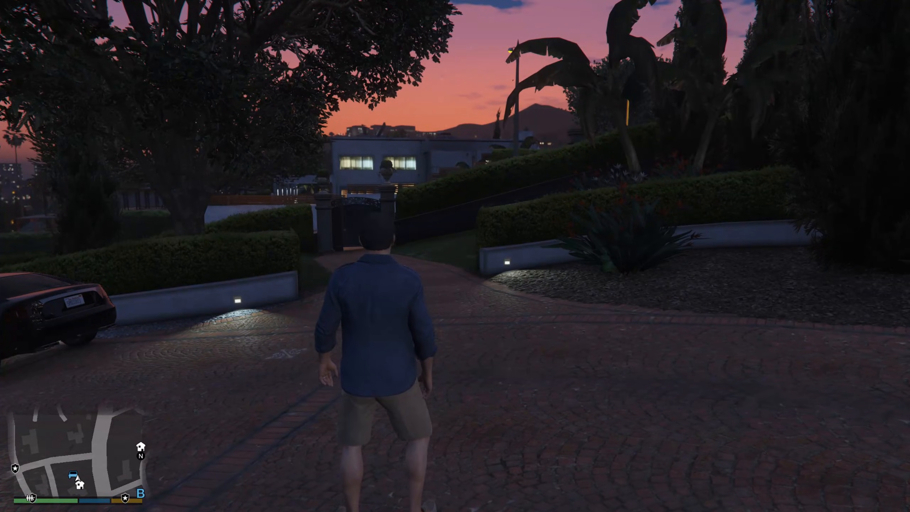
Examine the LSPDFR section of the pause menu, including its Character and Settings entries, and return to the game
key(Escape)
key(e)
key(e)
key(Return)
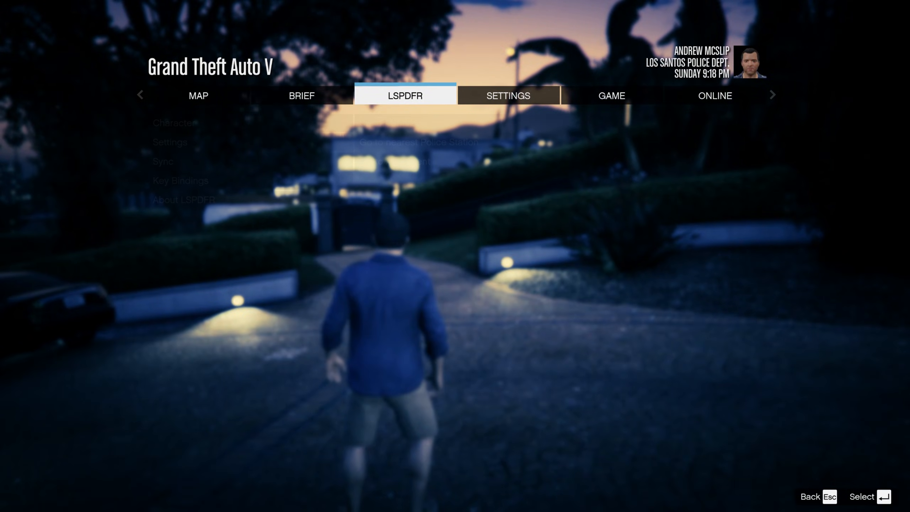
key(Down)
key(Down)
key(Down)
key(Down)
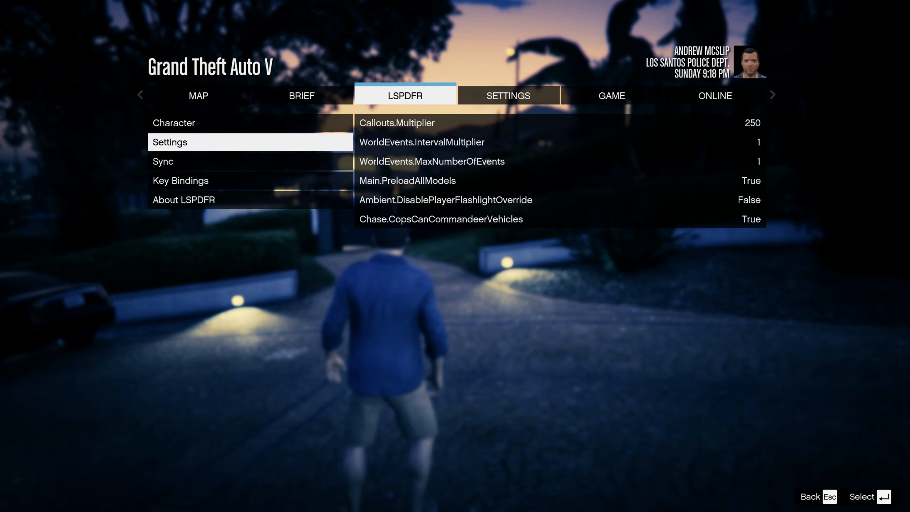
key(Up)
key(Up)
key(Up)
key(Up)
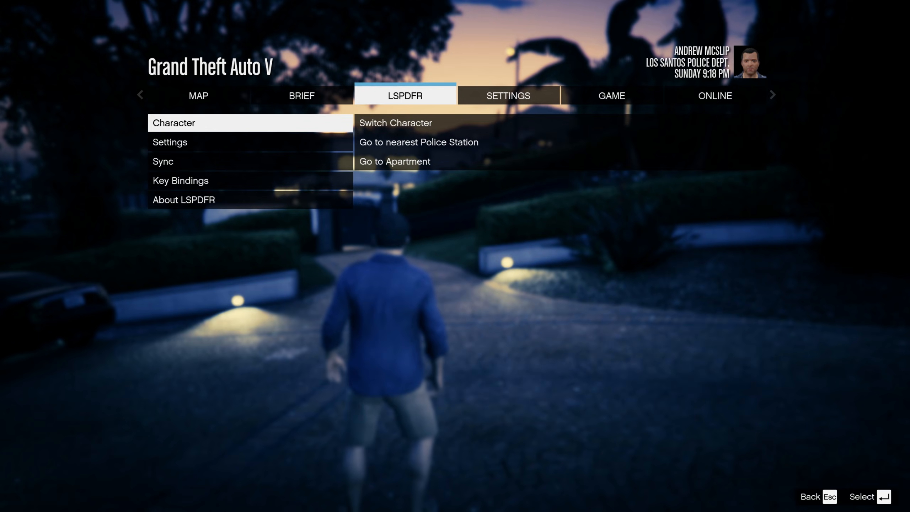
key(Escape)
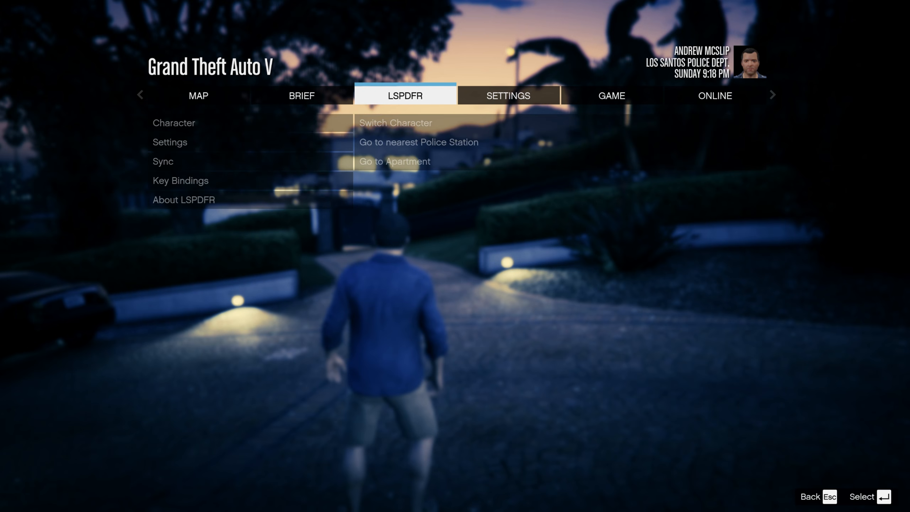
key(Escape)
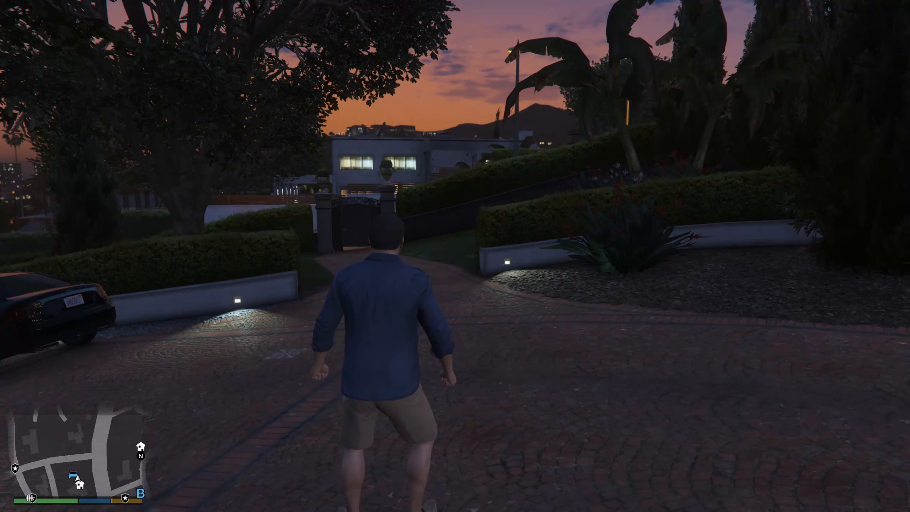
key(v)
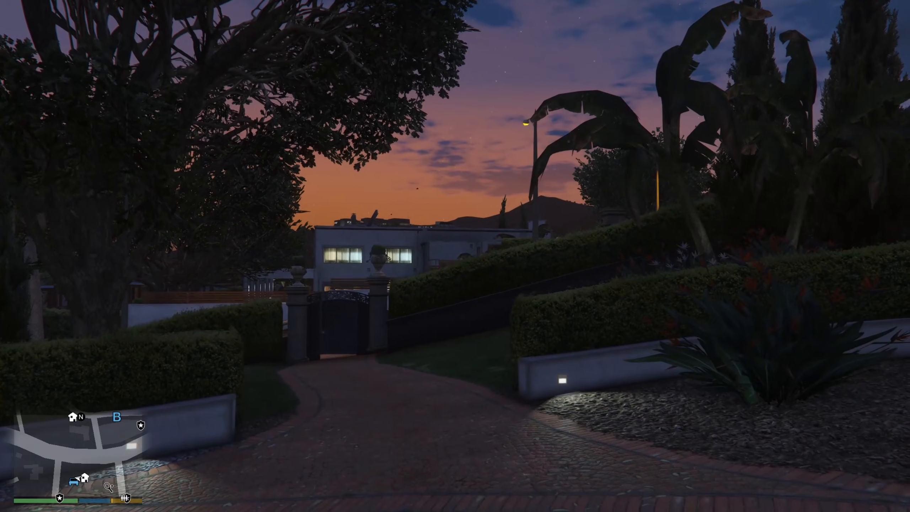